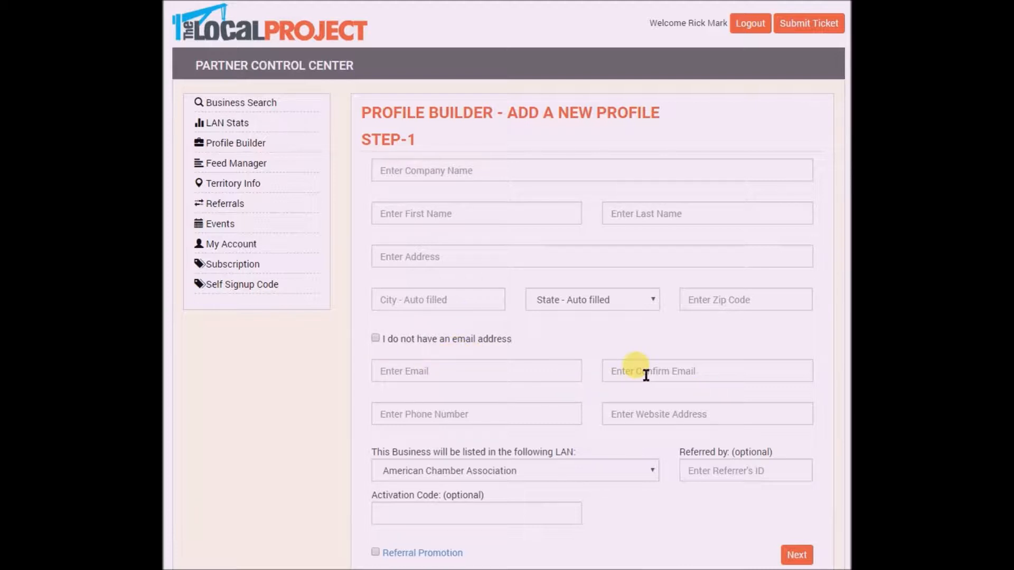
Mark the business as having no email address and list it in the Clear Lake/Bay Area Houston LAN
{"action": "left_click", "coordinate": [377, 338]}
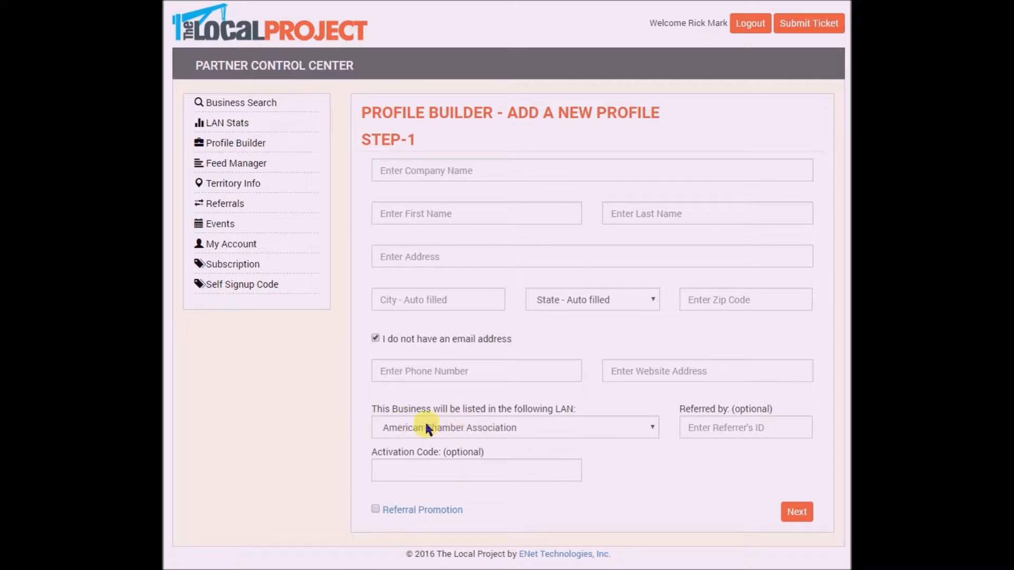
{"action": "left_click", "coordinate": [467, 428]}
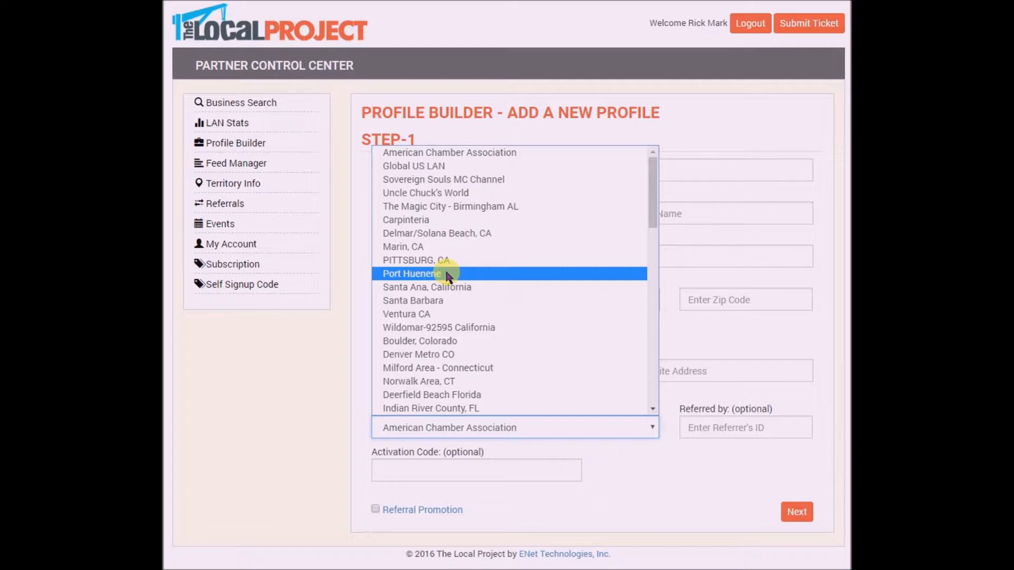
{"action": "scroll", "coordinate": [446, 275], "scroll_direction": "down", "scroll_amount": 15}
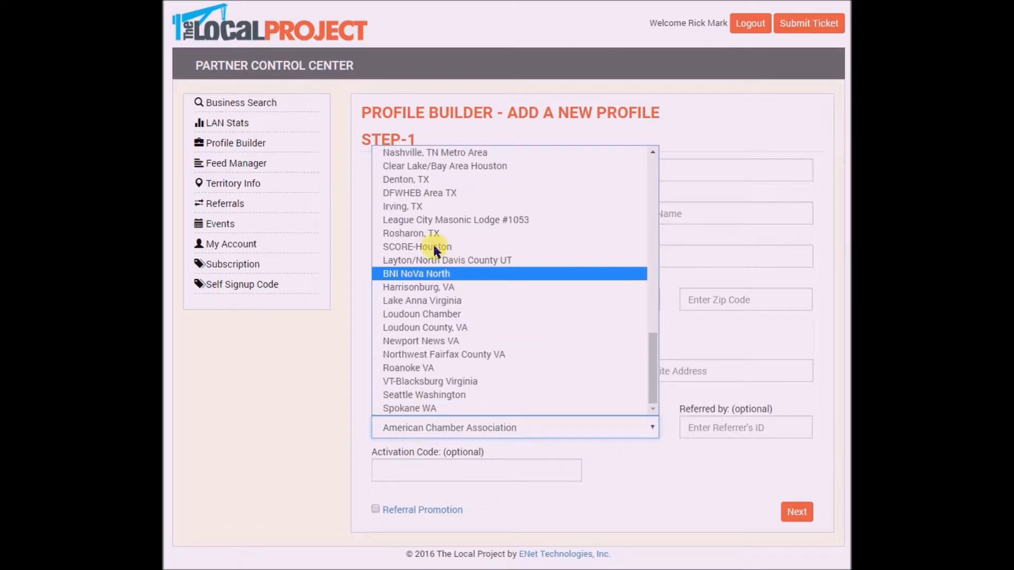
{"action": "left_click", "coordinate": [442, 166]}
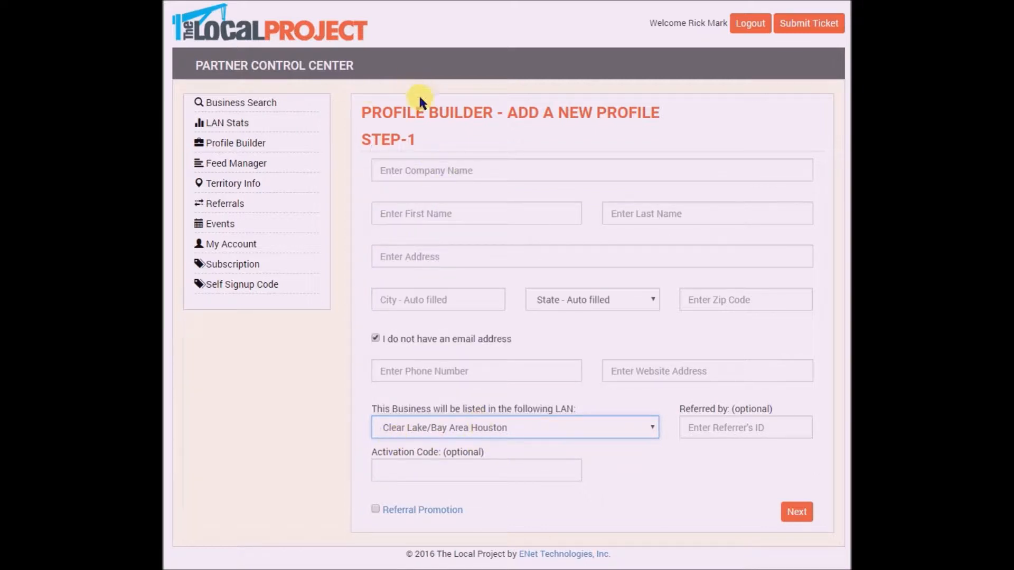
Fill in the profile with the saved Company 123 contact and address details, then clear the no-email option and fill in the contact's email
{"action": "left_click", "coordinate": [433, 170]}
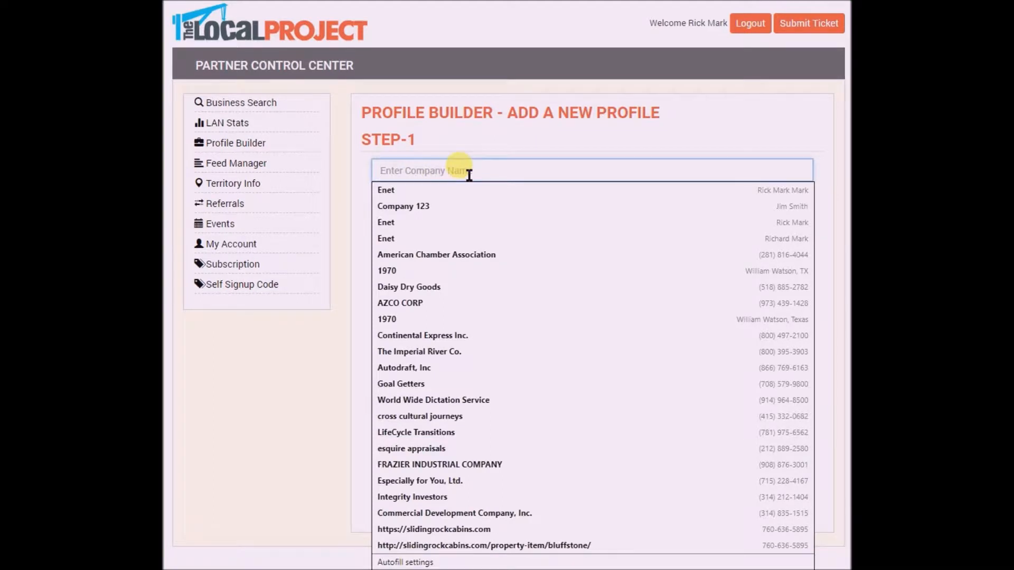
{"action": "left_click", "coordinate": [415, 205]}
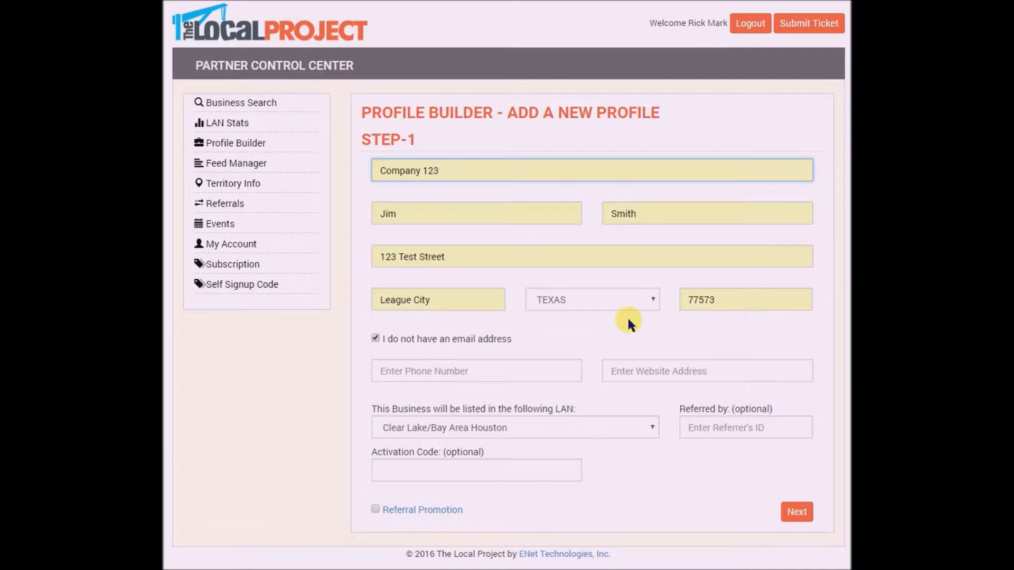
{"action": "left_click", "coordinate": [374, 337]}
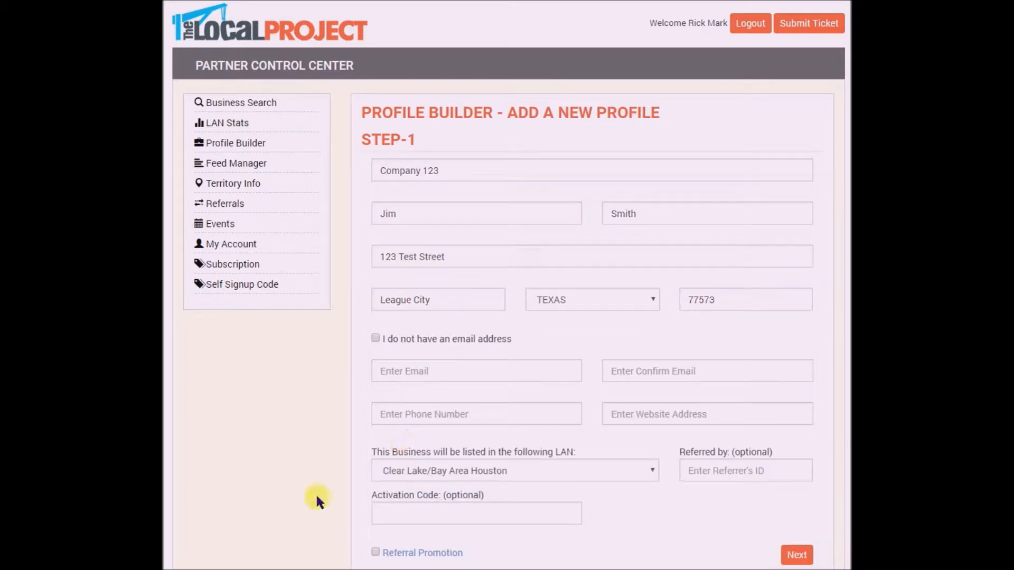
{"action": "left_click", "coordinate": [424, 370]}
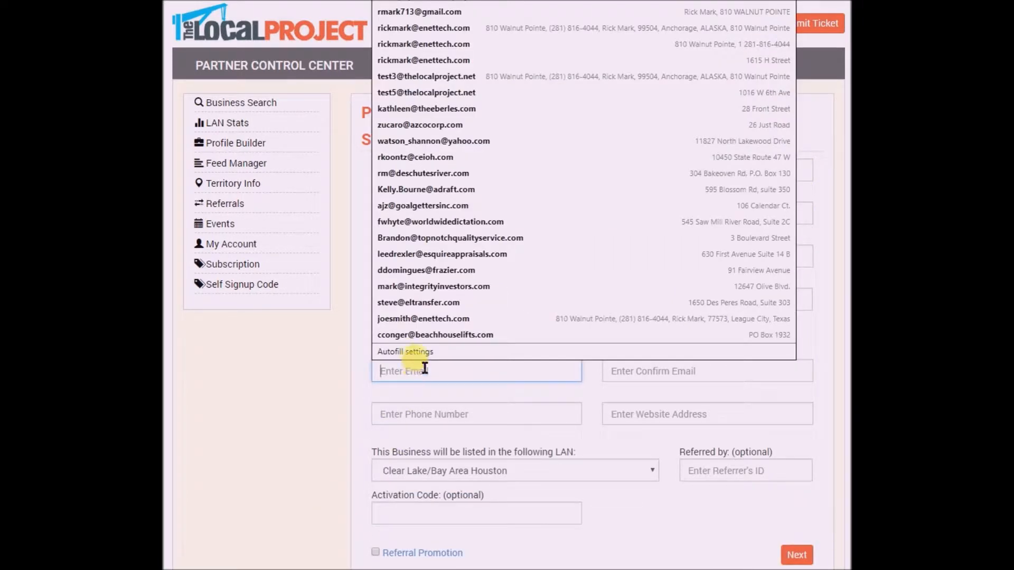
{"action": "left_click", "coordinate": [430, 0]}
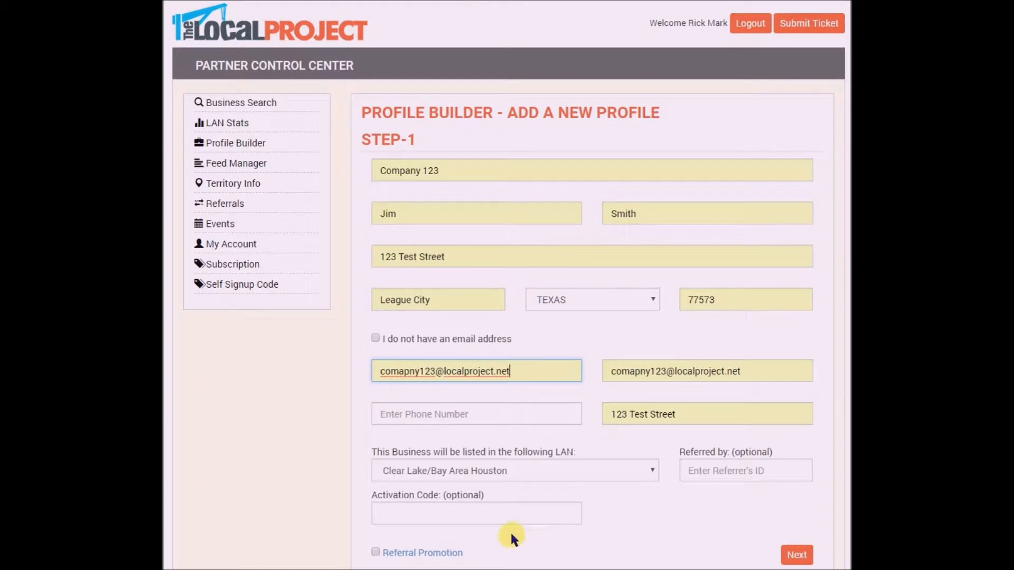
{"action": "left_click", "coordinate": [458, 408]}
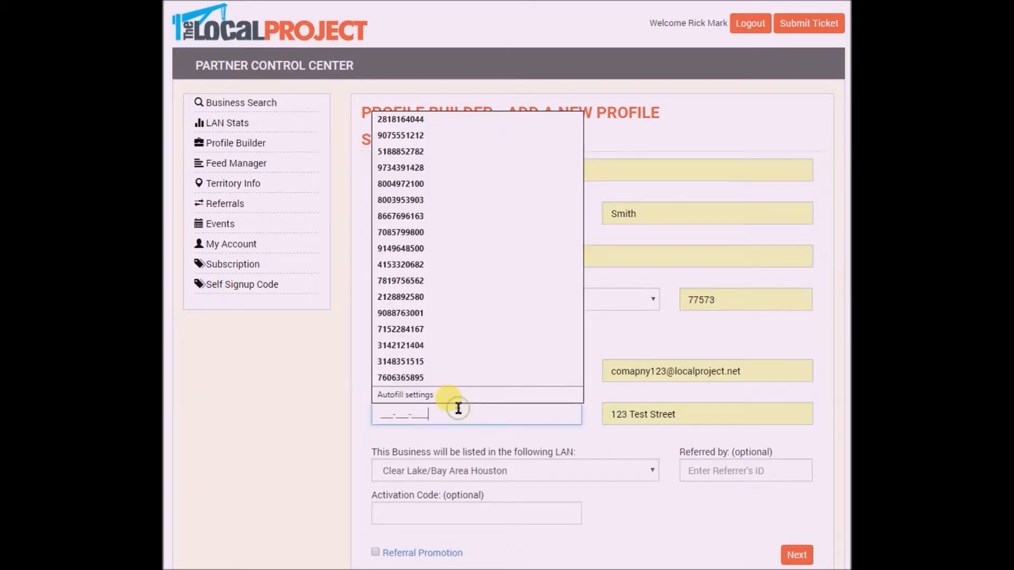
{"action": "type", "text": "281-555-1212"}
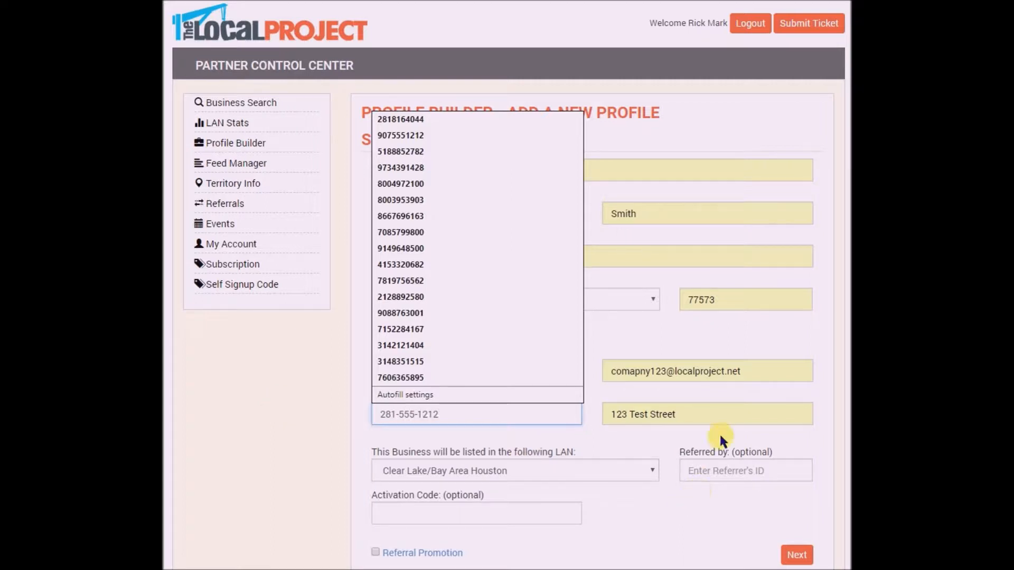
{"action": "left_click", "coordinate": [712, 414]}
{"action": "type", "text": "www.company123.com"}
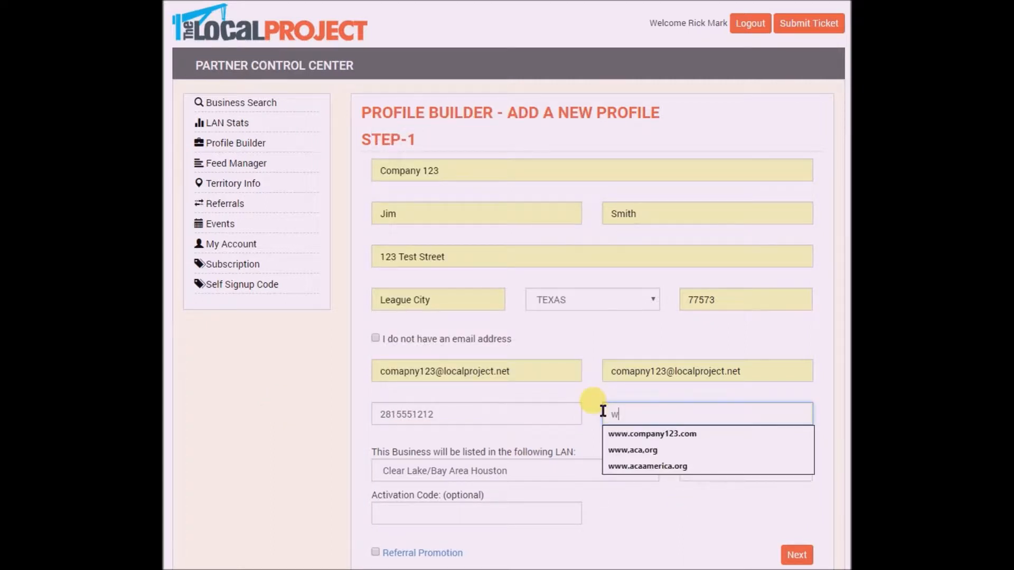
{"action": "left_click", "coordinate": [690, 430]}
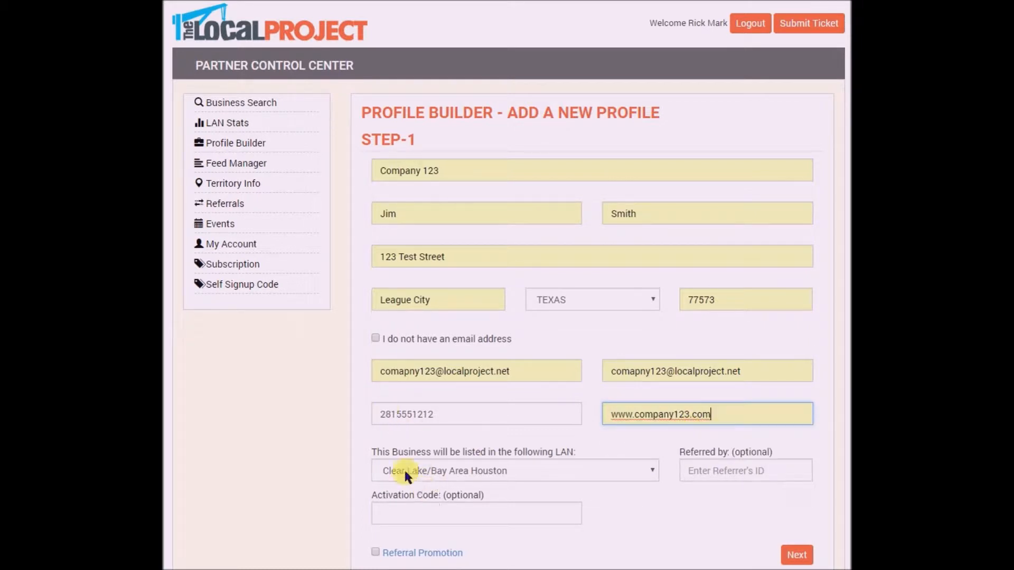
Leave the optional activation code empty and continue to the account type and payment step
{"action": "left_click", "coordinate": [426, 516]}
{"action": "left_click", "coordinate": [289, 496]}
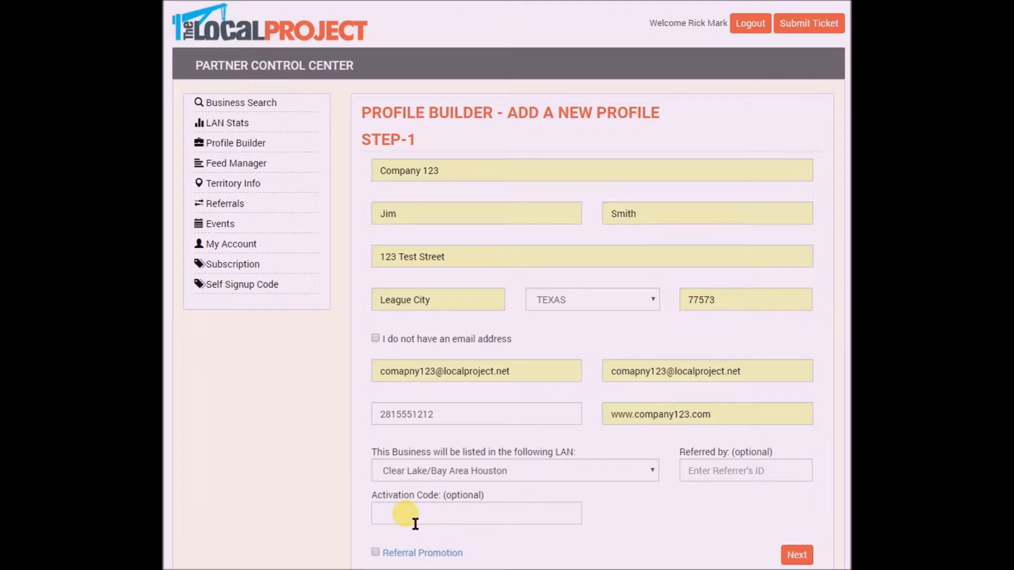
{"action": "left_click", "coordinate": [797, 555]}
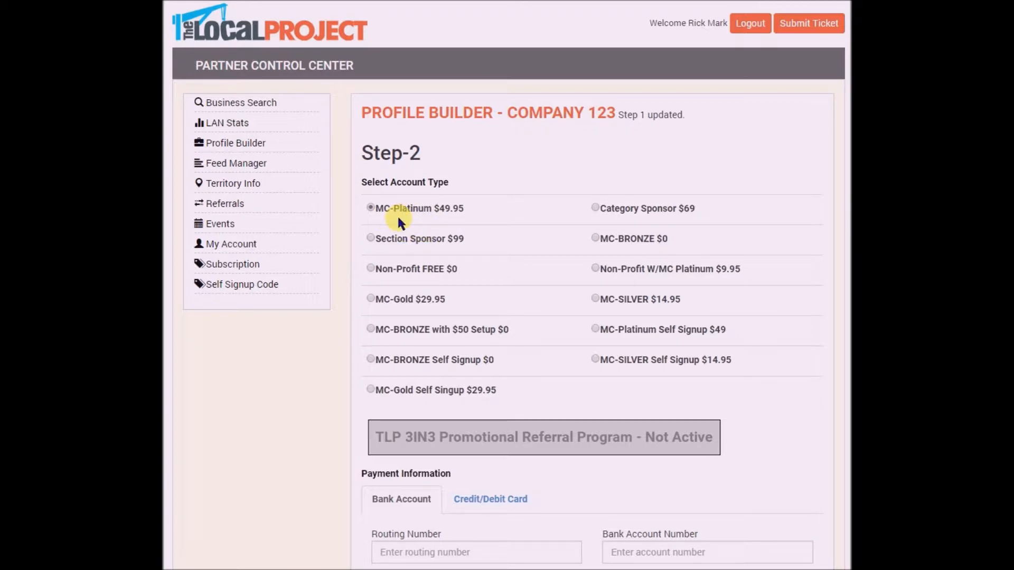
Review the credit/debit card payment fields and return to the bank account payment option
{"action": "scroll", "coordinate": [473, 222], "scroll_direction": "down", "scroll_amount": 8}
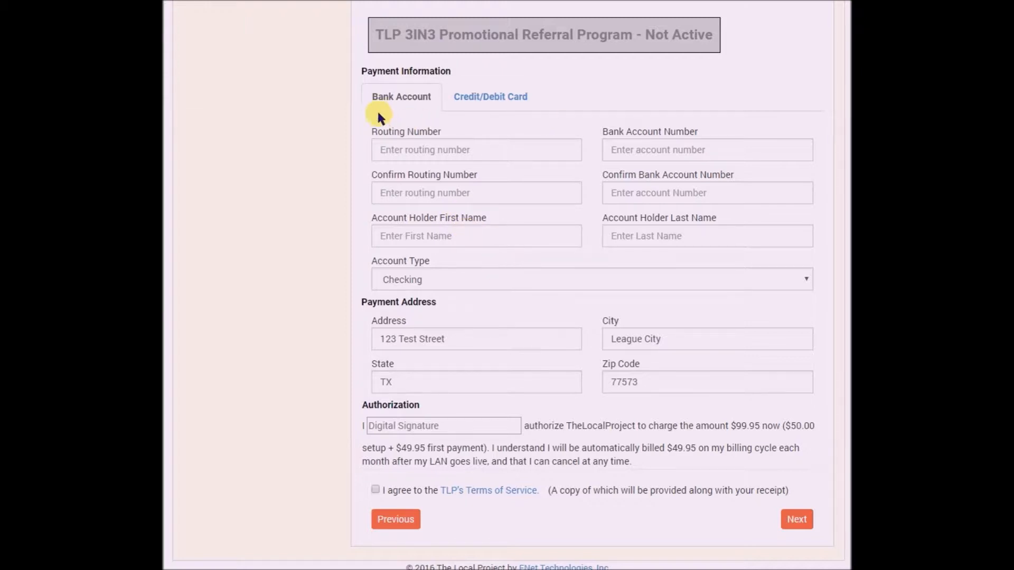
{"action": "left_click", "coordinate": [507, 98]}
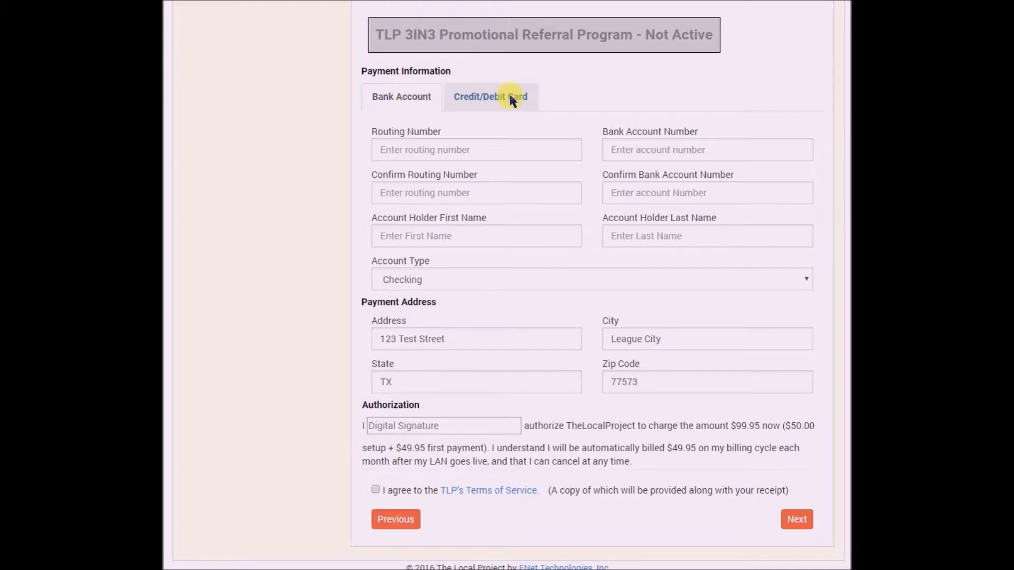
{"action": "scroll", "coordinate": [510, 99], "scroll_direction": "up", "scroll_amount": 8}
{"action": "scroll", "coordinate": [546, 285], "scroll_direction": "down", "scroll_amount": 5}
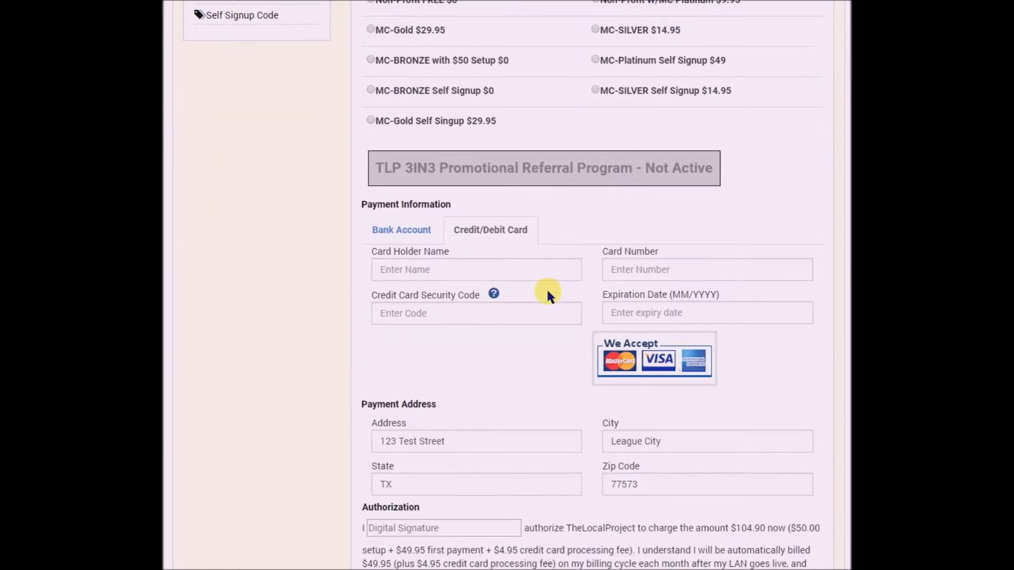
{"action": "left_click", "coordinate": [382, 230]}
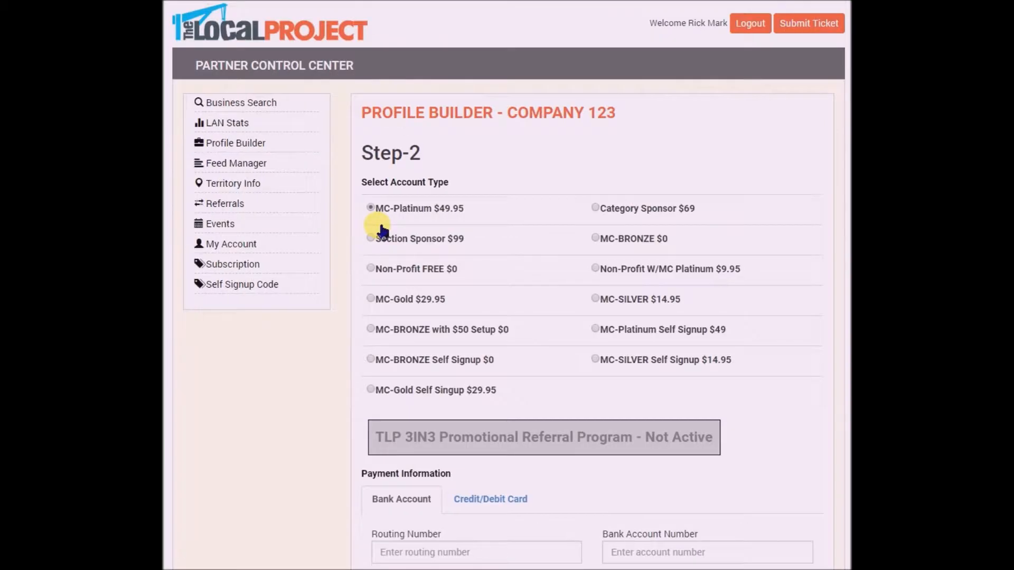
Fill in and confirm the bank routing number and the bank account number in the payment information
{"action": "scroll", "coordinate": [536, 219], "scroll_direction": "down", "scroll_amount": 3}
{"action": "scroll", "coordinate": [534, 214], "scroll_direction": "down", "scroll_amount": 5}
{"action": "left_click", "coordinate": [393, 148]}
{"action": "left_click", "coordinate": [414, 170]}
{"action": "left_click", "coordinate": [660, 150]}
{"action": "left_click", "coordinate": [654, 167]}
{"action": "left_click", "coordinate": [464, 189]}
{"action": "left_click", "coordinate": [440, 213]}
{"action": "left_click", "coordinate": [655, 194]}
{"action": "left_click", "coordinate": [639, 212]}
Complete the account holder's name and authorization details, agree to TLP's Terms of Service, and continue to the company information step
{"action": "left_click", "coordinate": [434, 236]}
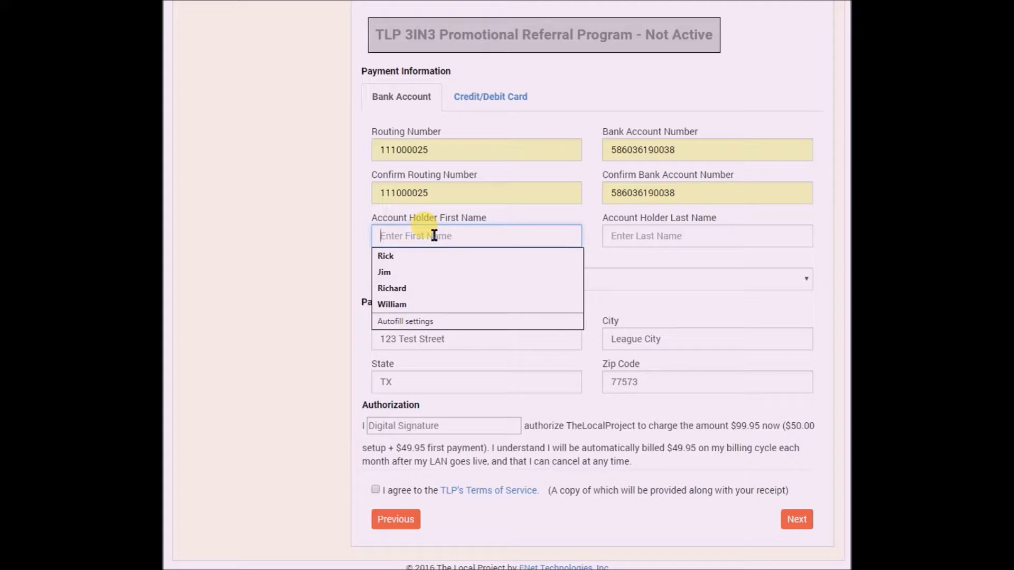
{"action": "left_click", "coordinate": [417, 272]}
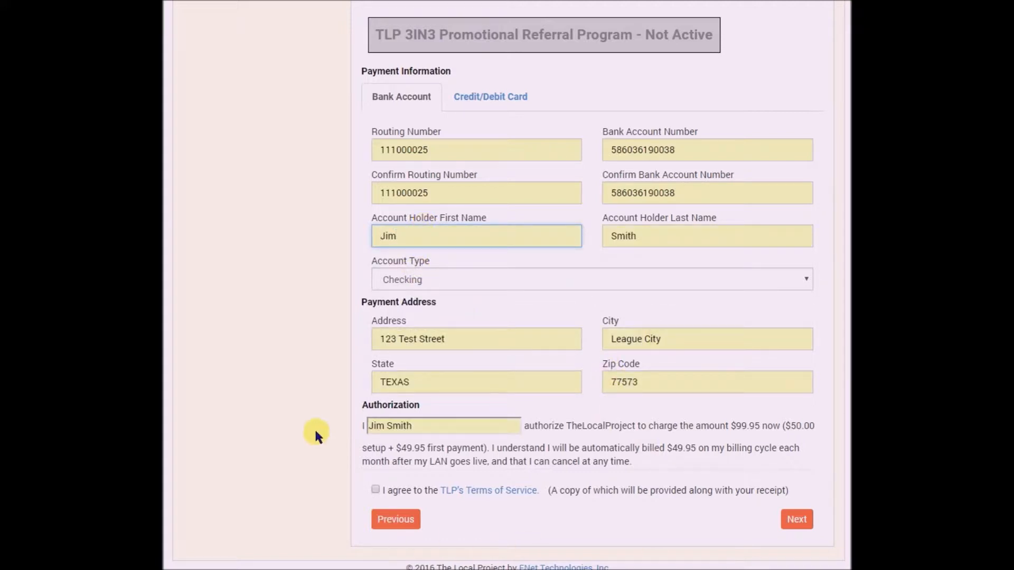
{"action": "left_click_drag", "start_coordinate": [439, 425], "coordinate": [259, 409]}
{"action": "left_click", "coordinate": [313, 345]}
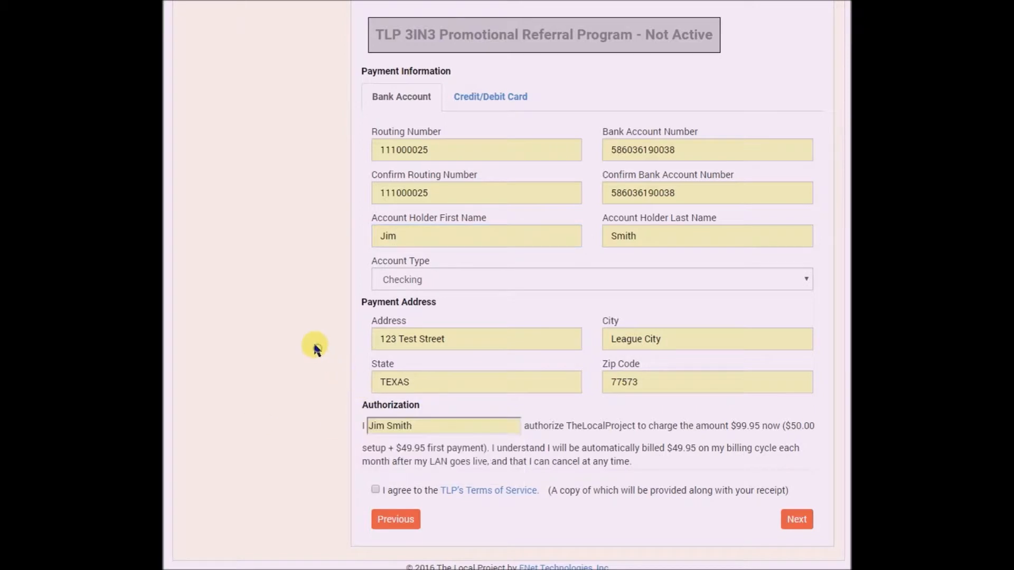
{"action": "left_click", "coordinate": [375, 489]}
{"action": "left_click", "coordinate": [801, 523]}
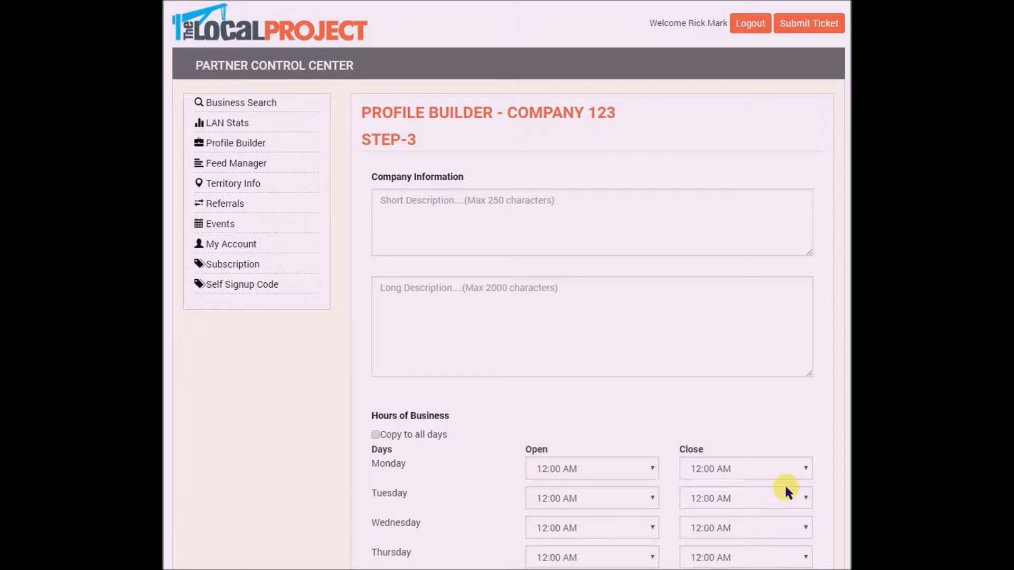
Enter "This is a test" as the company's short description and copy the same text into the long description
{"action": "left_click", "coordinate": [480, 217]}
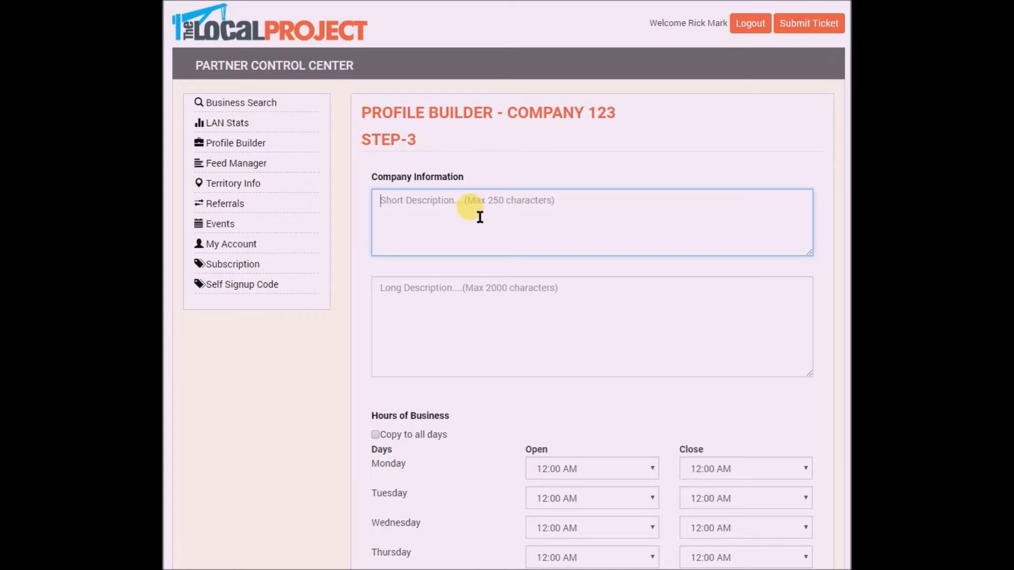
{"action": "left_click", "coordinate": [459, 314]}
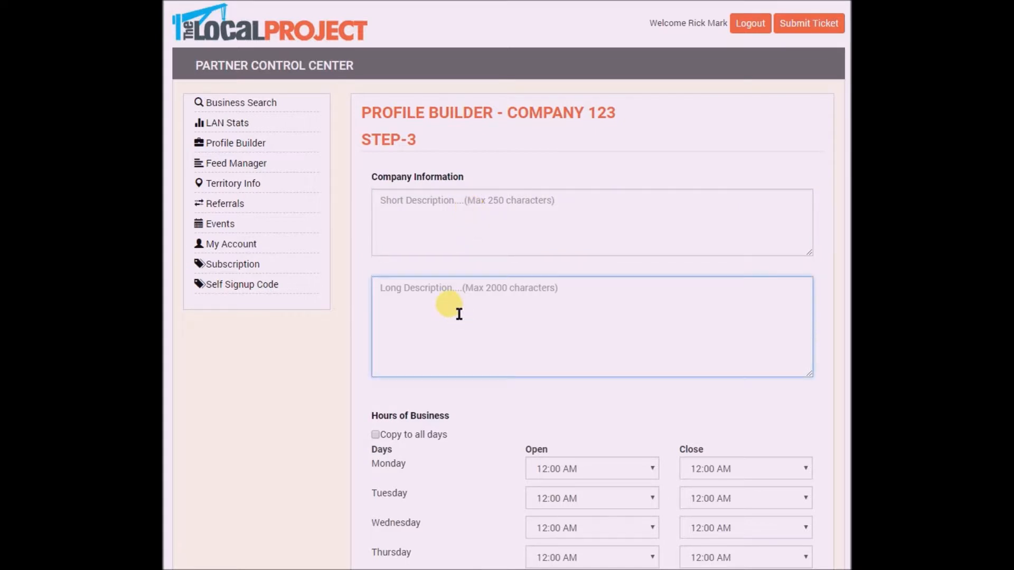
{"action": "left_click", "coordinate": [436, 205]}
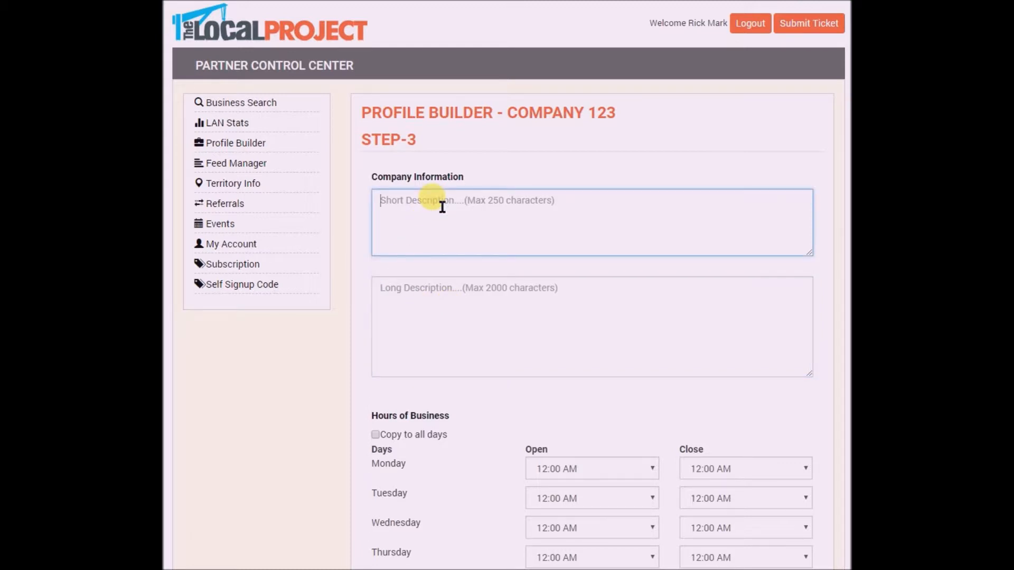
{"action": "type", "text": "This "}
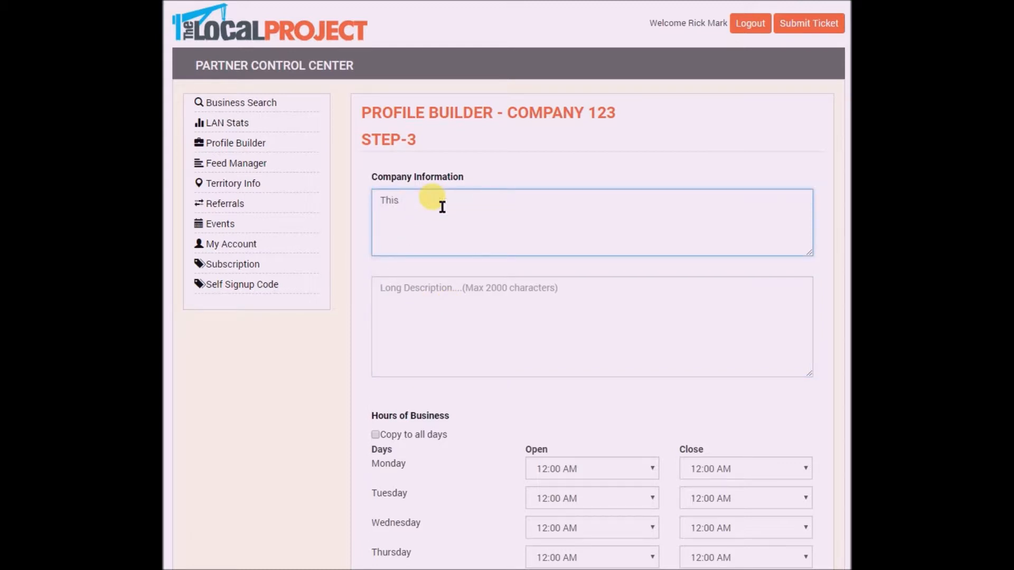
{"action": "type", "text": "is a test"}
{"action": "left_click_drag", "start_coordinate": [437, 206], "coordinate": [336, 208]}
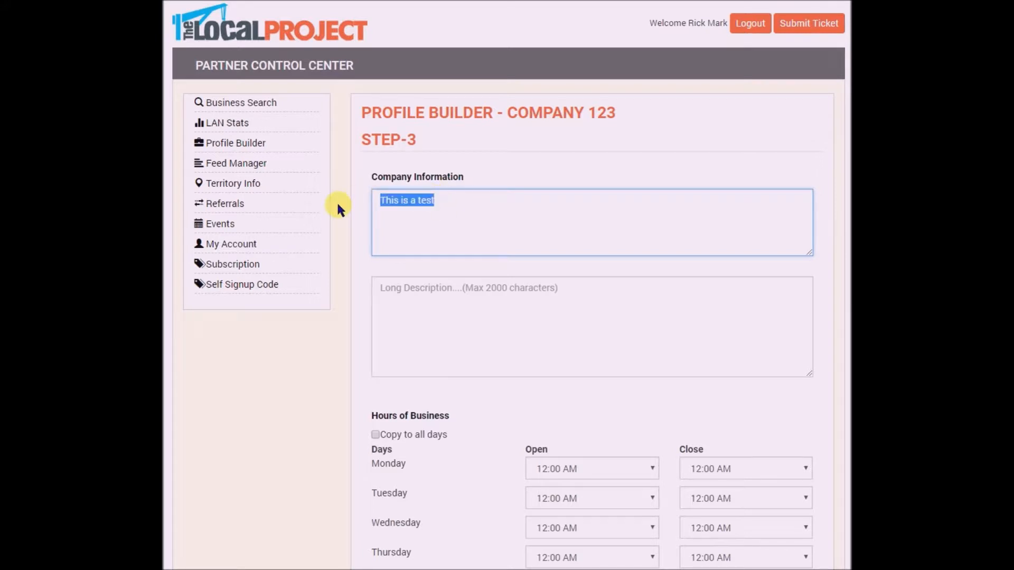
{"action": "key", "text": "ctrl+c"}
{"action": "left_click", "coordinate": [455, 313]}
{"action": "key", "text": "ctrl+v"}
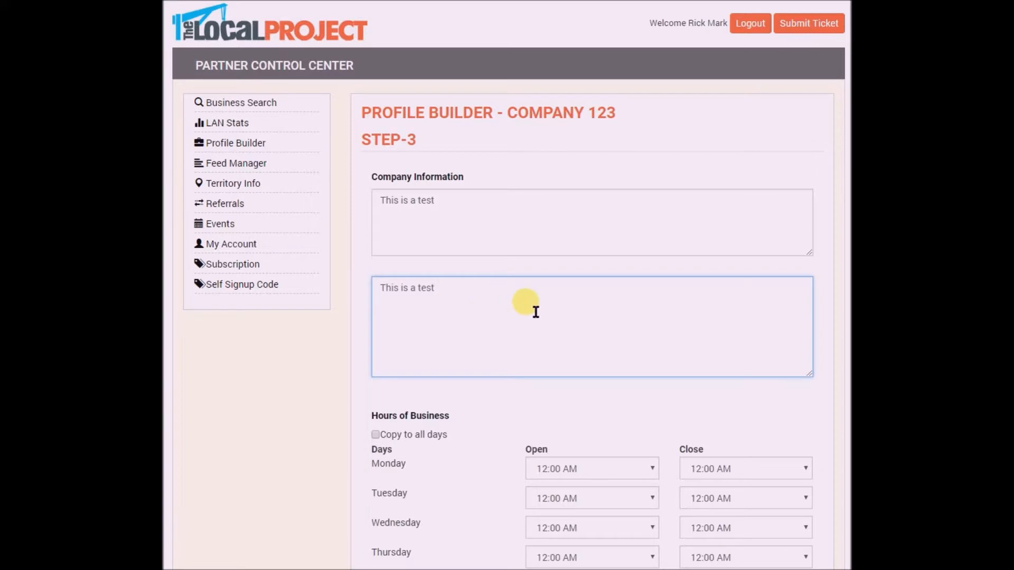
Set Monday's business hours to 8:00 AM through 6:00 PM and copy them to all days
{"action": "scroll", "coordinate": [536, 311], "scroll_direction": "down", "scroll_amount": 6}
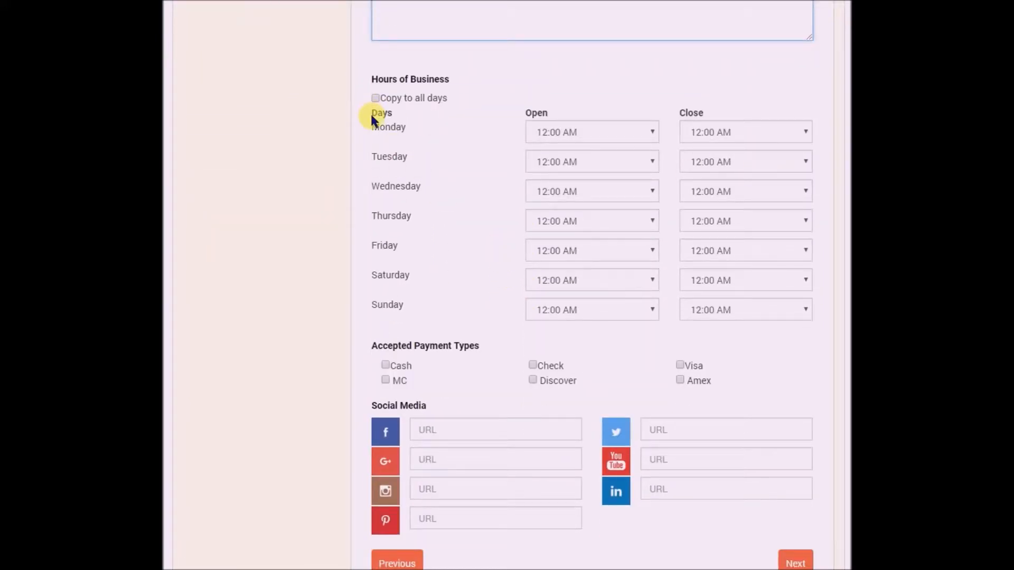
{"action": "left_click", "coordinate": [585, 135]}
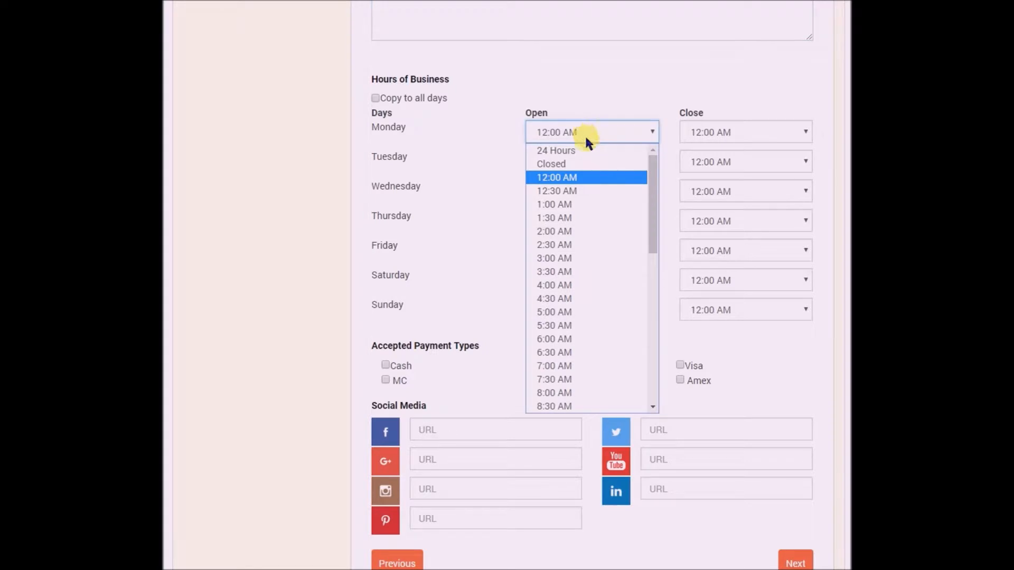
{"action": "left_click", "coordinate": [567, 391]}
{"action": "left_click", "coordinate": [724, 132]}
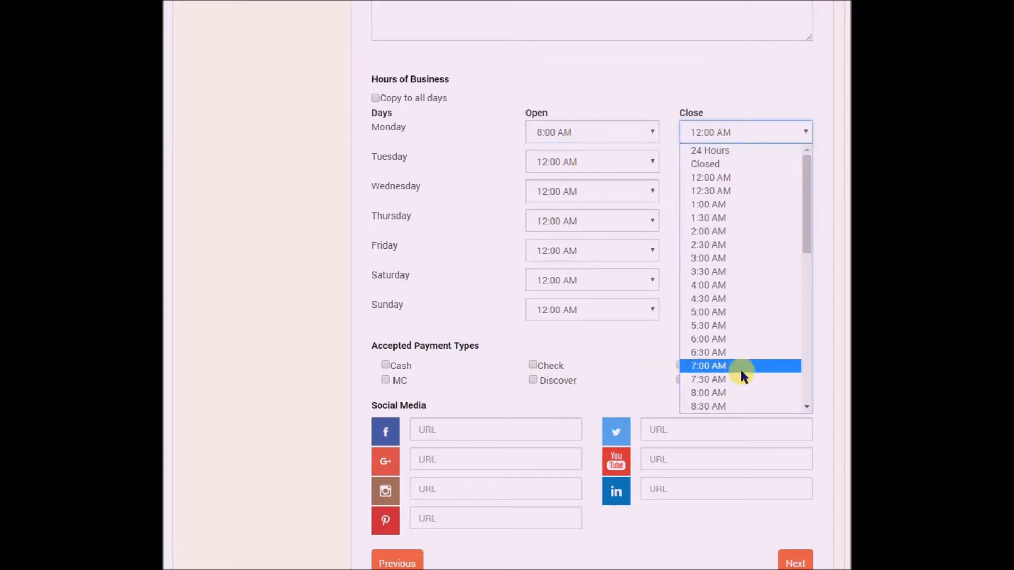
{"action": "scroll", "coordinate": [742, 348], "scroll_direction": "down", "scroll_amount": 10}
{"action": "left_click", "coordinate": [706, 259]}
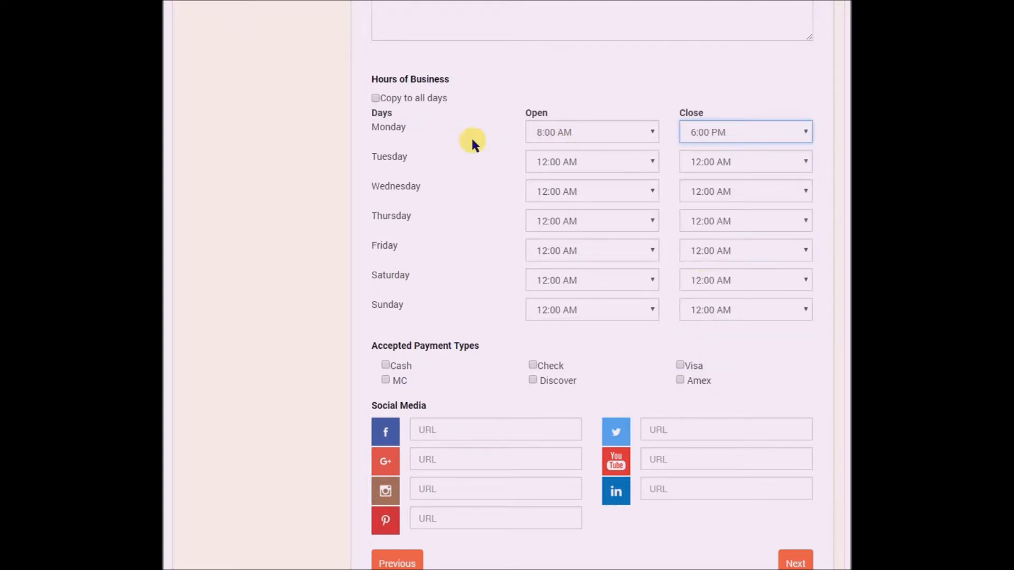
{"action": "left_click", "coordinate": [376, 98]}
{"action": "scroll", "coordinate": [433, 166], "scroll_direction": "up", "scroll_amount": 6}
{"action": "scroll", "coordinate": [509, 219], "scroll_direction": "down", "scroll_amount": 5}
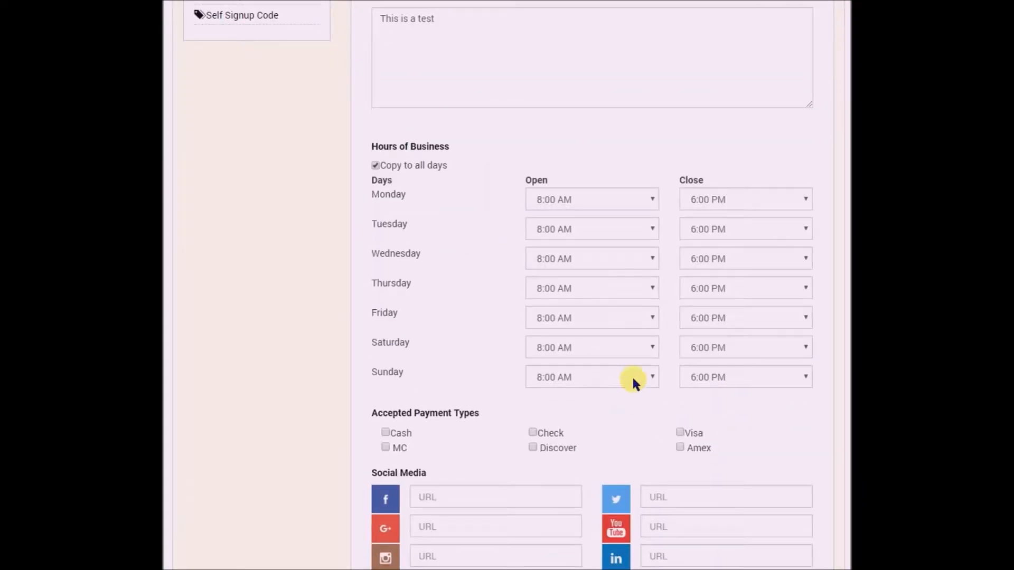
Set Sunday's opening and closing hours to Closed
{"action": "left_click", "coordinate": [606, 378]}
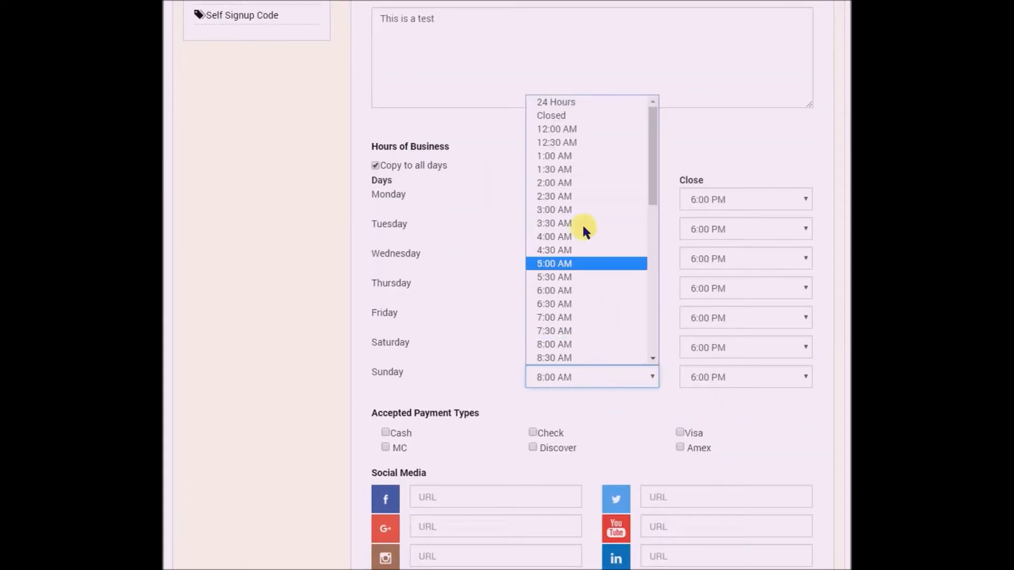
{"action": "left_click", "coordinate": [552, 115]}
{"action": "left_click", "coordinate": [722, 378]}
{"action": "scroll", "coordinate": [731, 212], "scroll_direction": "up", "scroll_amount": 5}
{"action": "left_click", "coordinate": [719, 115]}
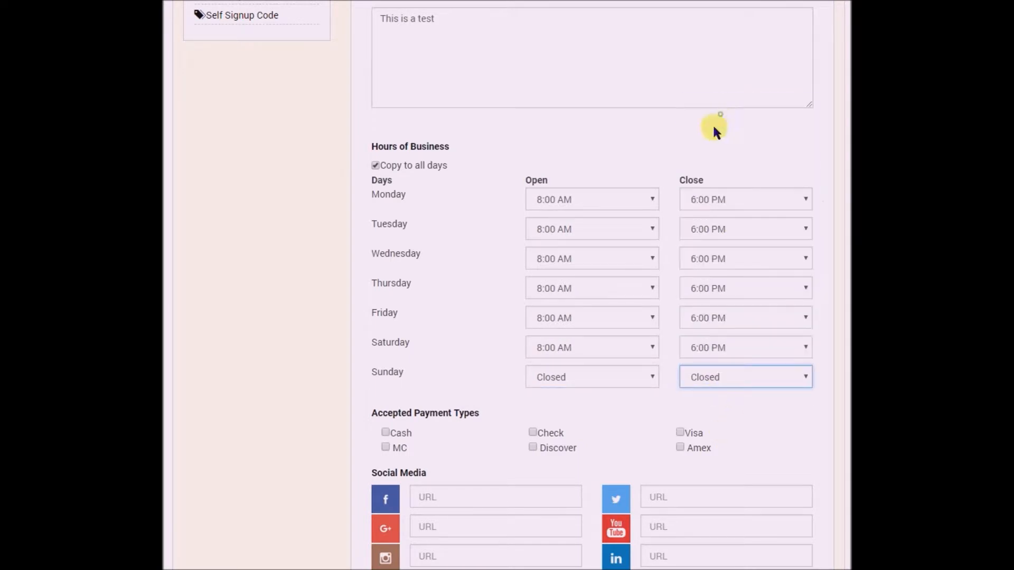
Mark MC, Discover, Amex, Visa and Cash as accepted payment types, leaving out Check
{"action": "scroll", "coordinate": [450, 274], "scroll_direction": "down", "scroll_amount": 2}
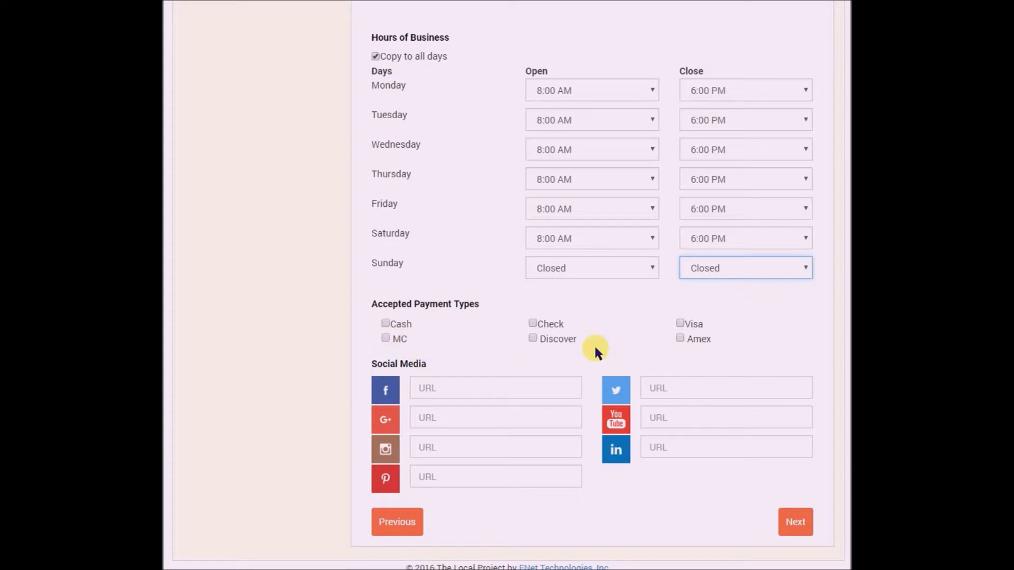
{"action": "left_click", "coordinate": [383, 337]}
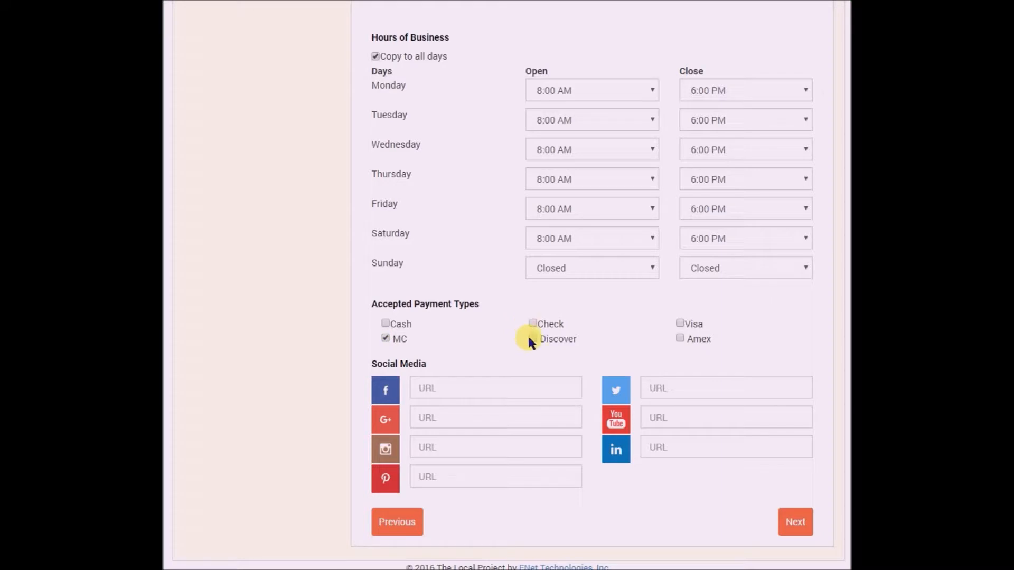
{"action": "left_click", "coordinate": [532, 339]}
{"action": "left_click", "coordinate": [679, 339]}
{"action": "left_click", "coordinate": [385, 323]}
{"action": "left_click", "coordinate": [456, 388]}
{"action": "left_click", "coordinate": [474, 405]}
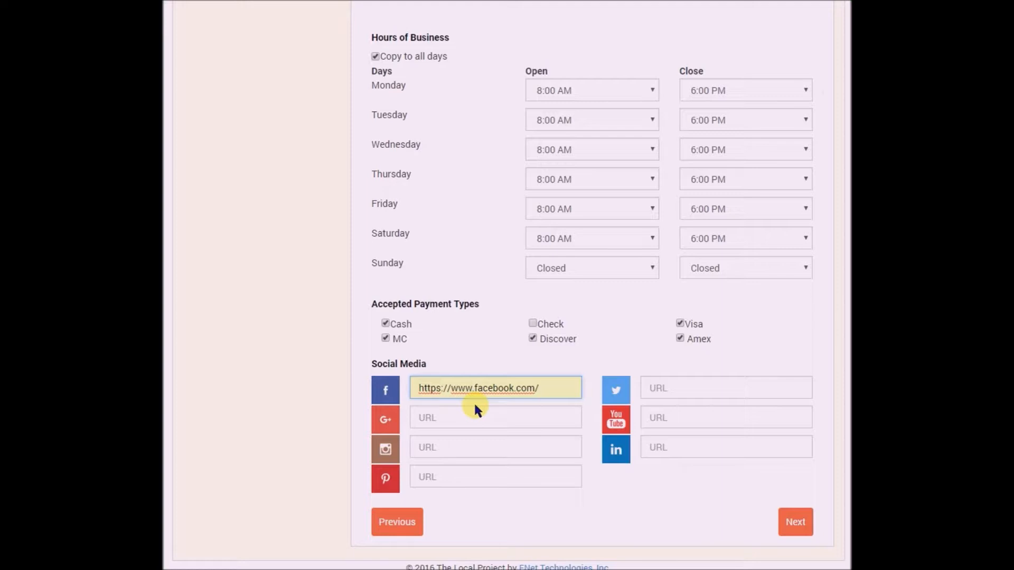
{"action": "left_click", "coordinate": [699, 392]}
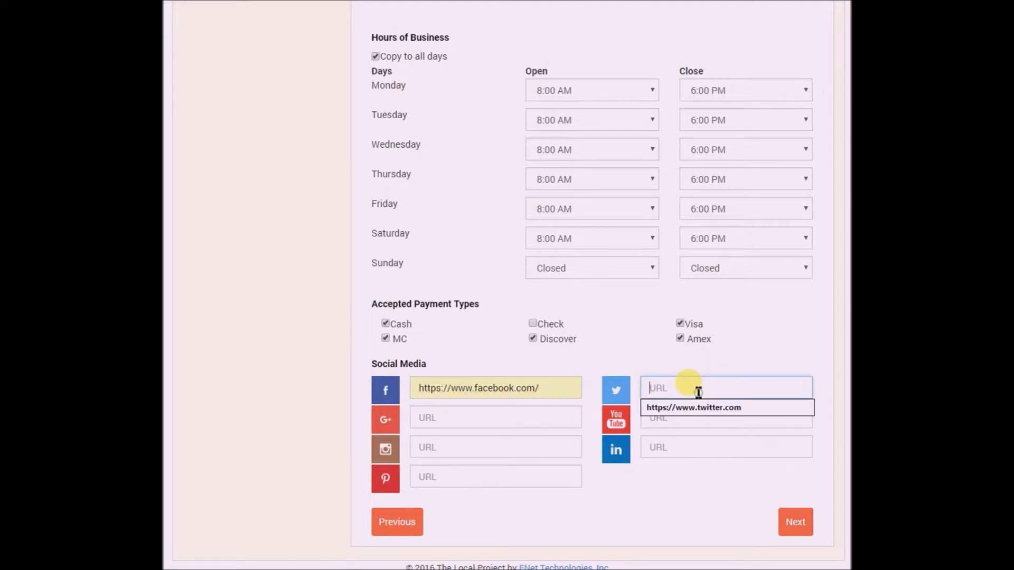
{"action": "left_click", "coordinate": [699, 407]}
{"action": "left_click", "coordinate": [471, 422]}
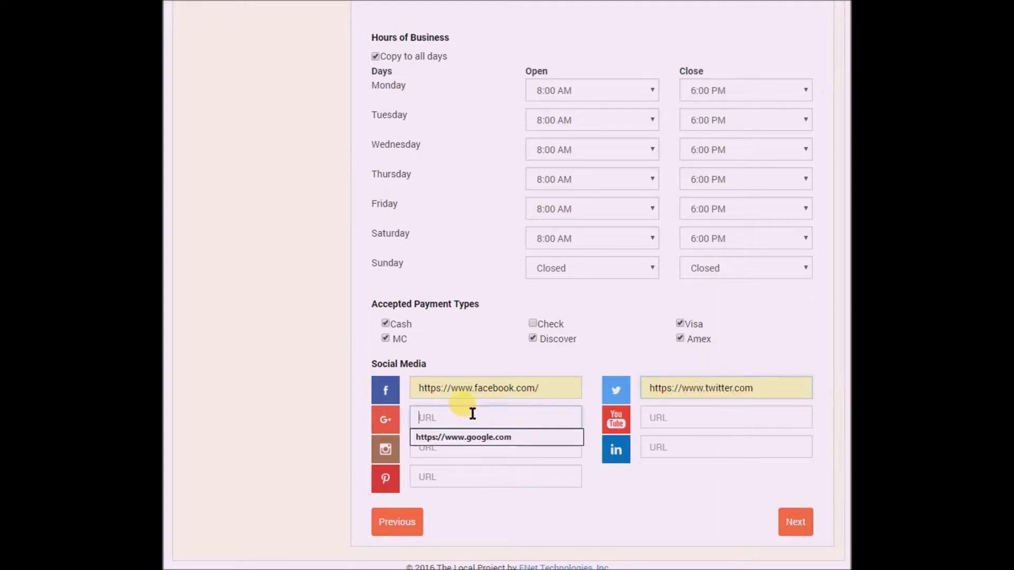
{"action": "left_click", "coordinate": [478, 436]}
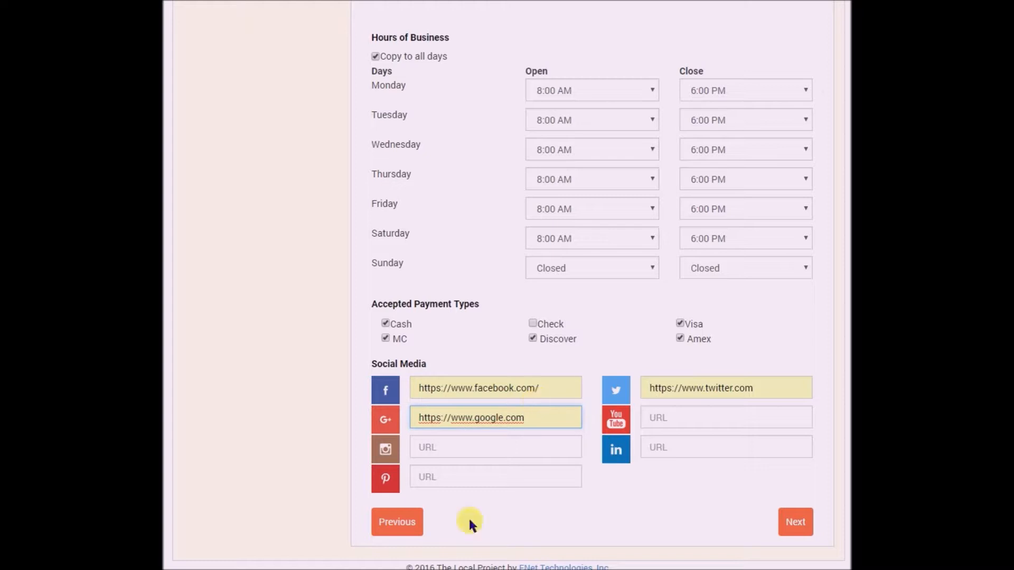
{"action": "left_click", "coordinate": [797, 523]}
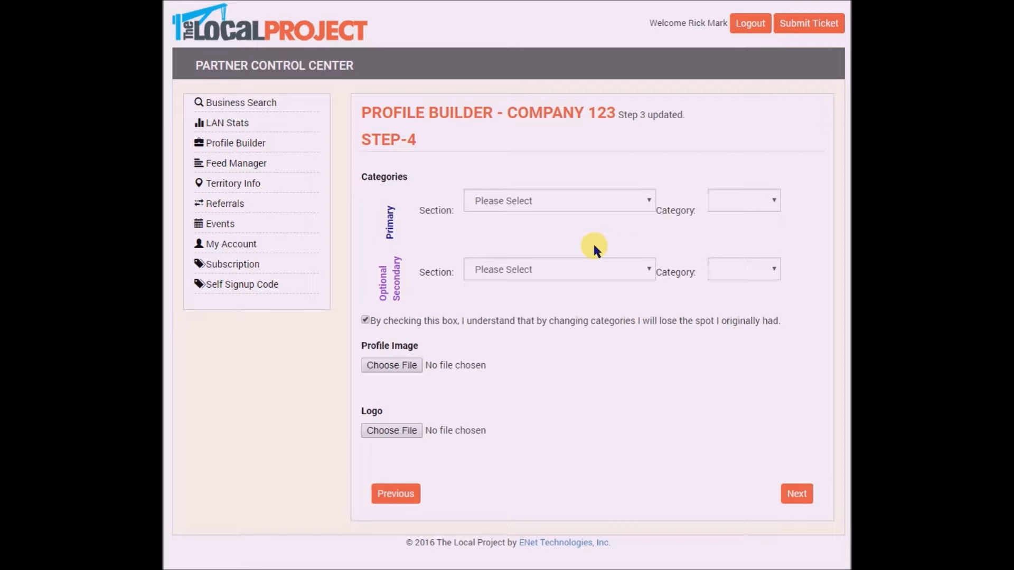
Set the primary section to Auto, Marine & RV and its category to Auto/Truck Dealers - New
{"action": "left_click", "coordinate": [561, 197]}
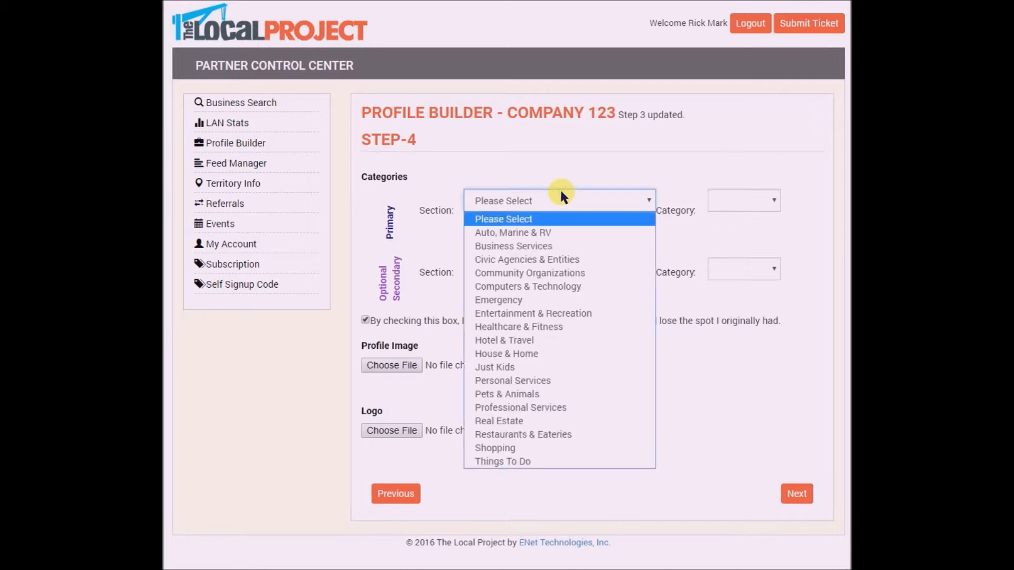
{"action": "left_click", "coordinate": [535, 233]}
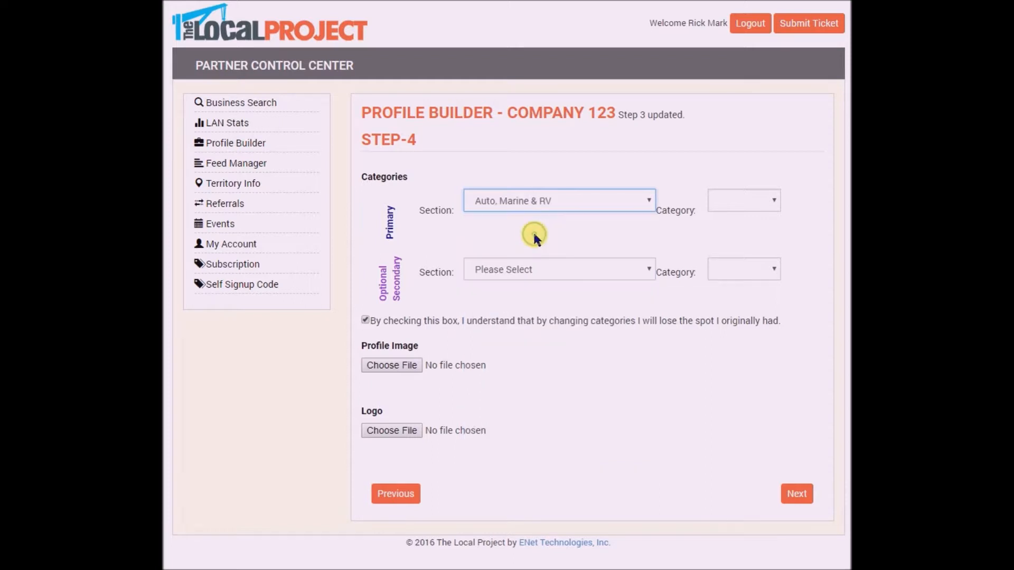
{"action": "left_click", "coordinate": [689, 199]}
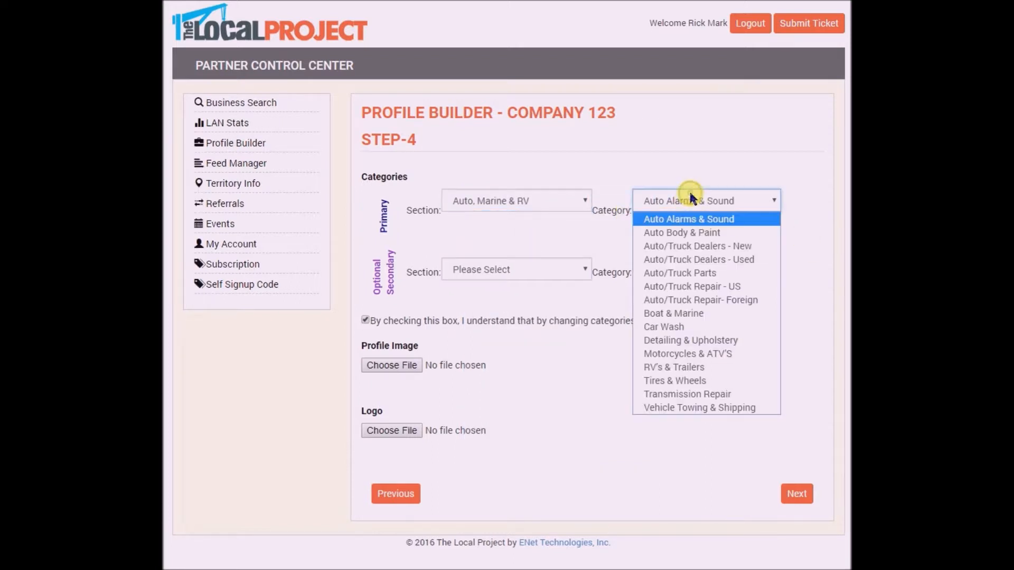
{"action": "left_click", "coordinate": [696, 250]}
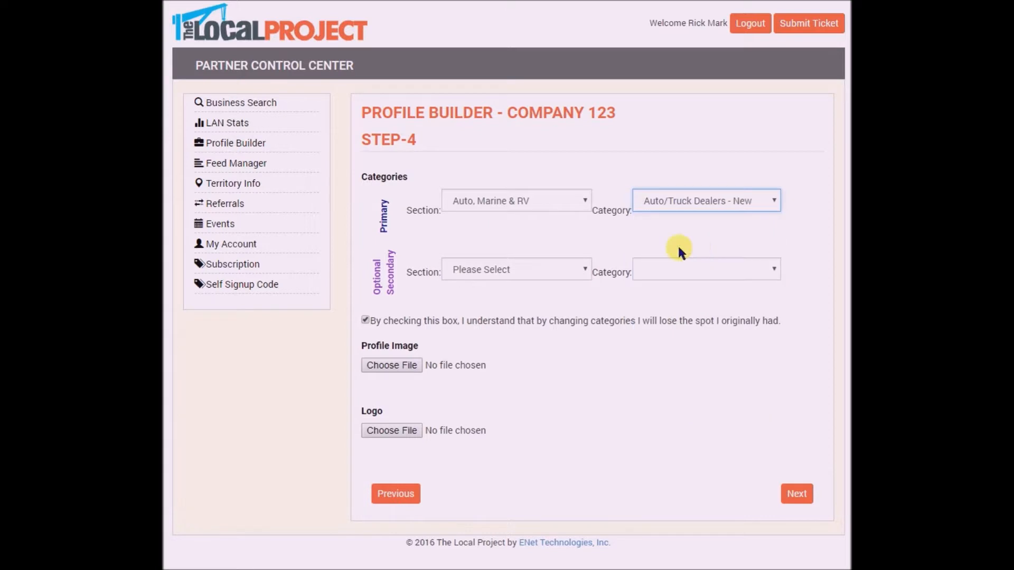
Set the optional secondary section to Auto, Marine & RV and its category to Auto/Truck Dealers - Used
{"action": "left_click", "coordinate": [510, 270]}
{"action": "left_click", "coordinate": [474, 227]}
{"action": "left_click", "coordinate": [496, 268]}
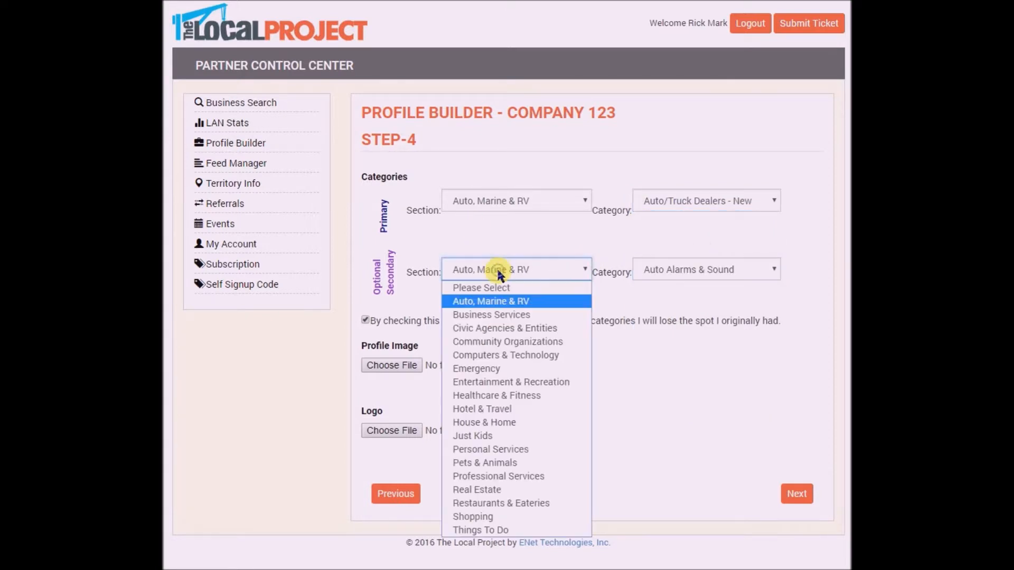
{"action": "left_click", "coordinate": [503, 302]}
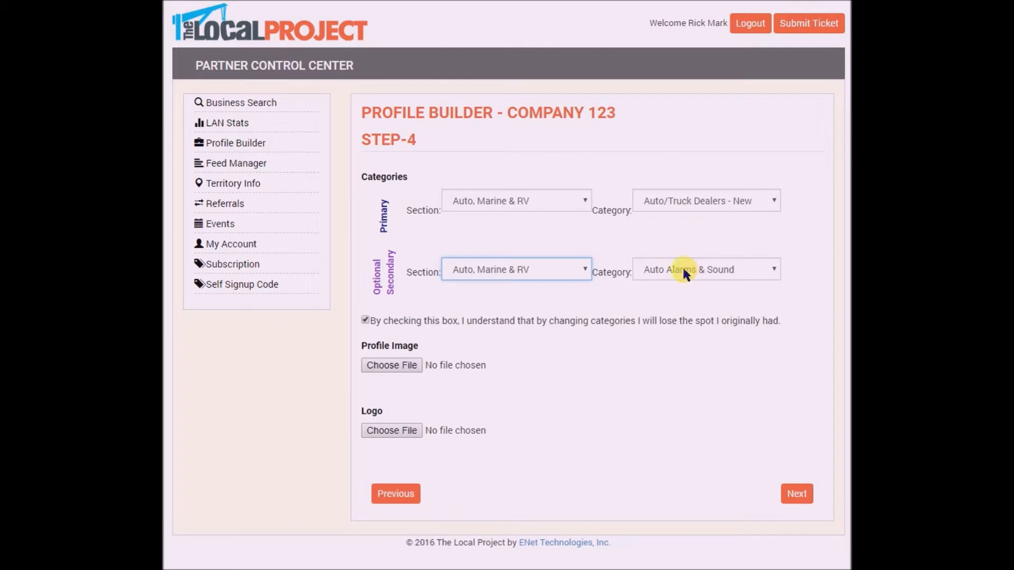
{"action": "left_click", "coordinate": [684, 269]}
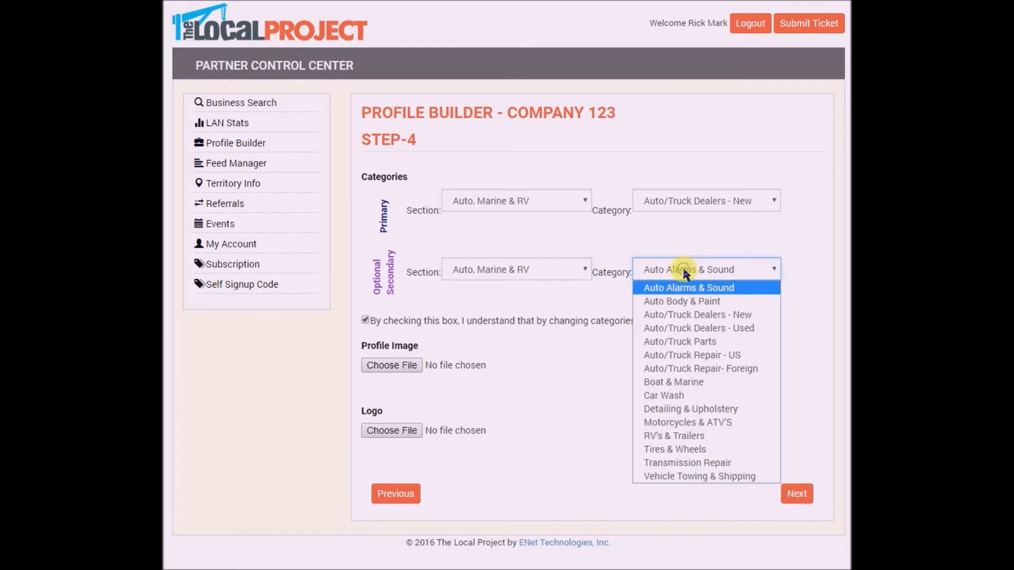
{"action": "left_click", "coordinate": [693, 327]}
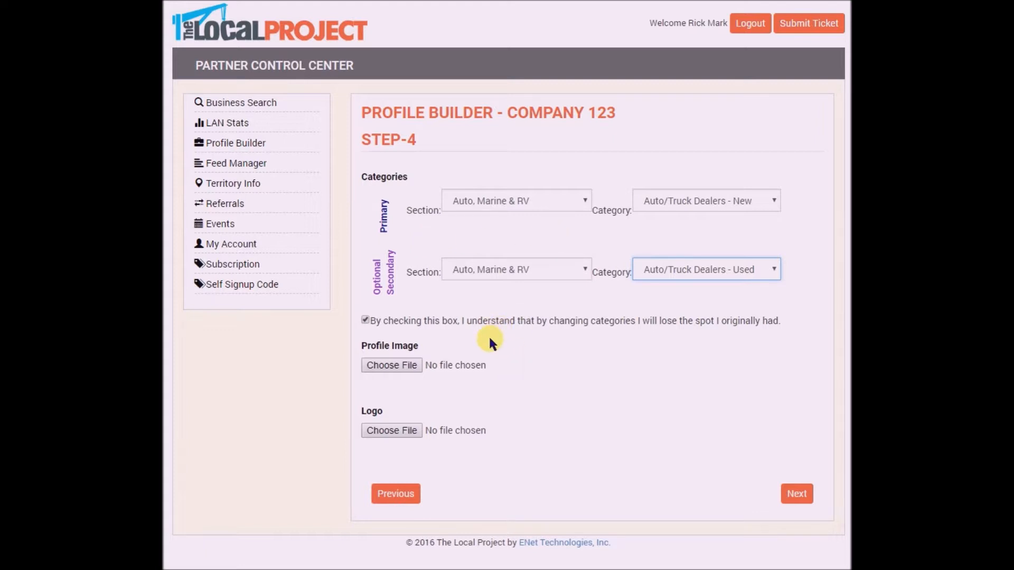
Choose profile-1024x576.jpg from the !!sample images folder under !!!2018 and !TLP on drive D: as the profile image
{"action": "left_click", "coordinate": [400, 363]}
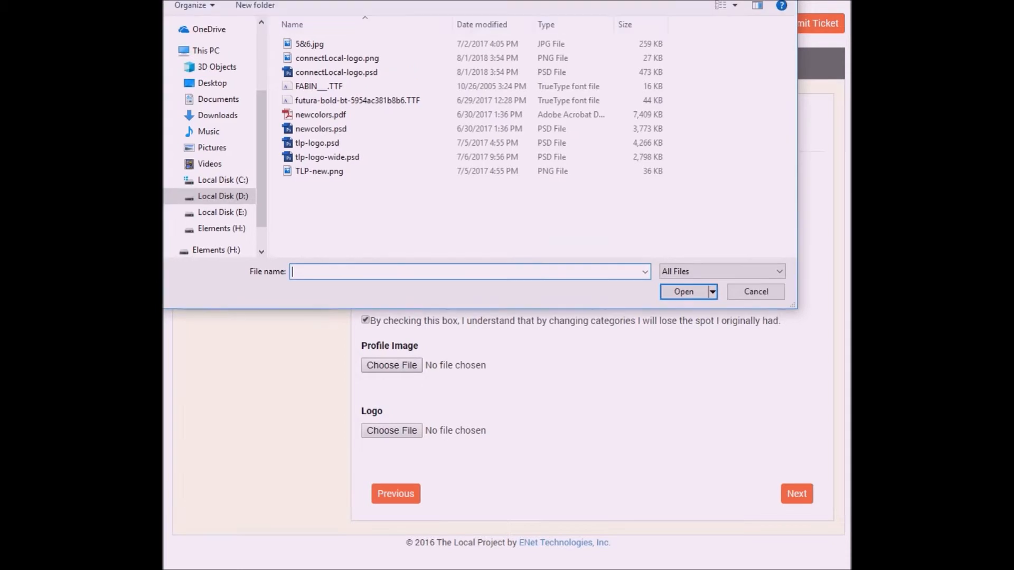
{"action": "left_click", "coordinate": [402, 18]}
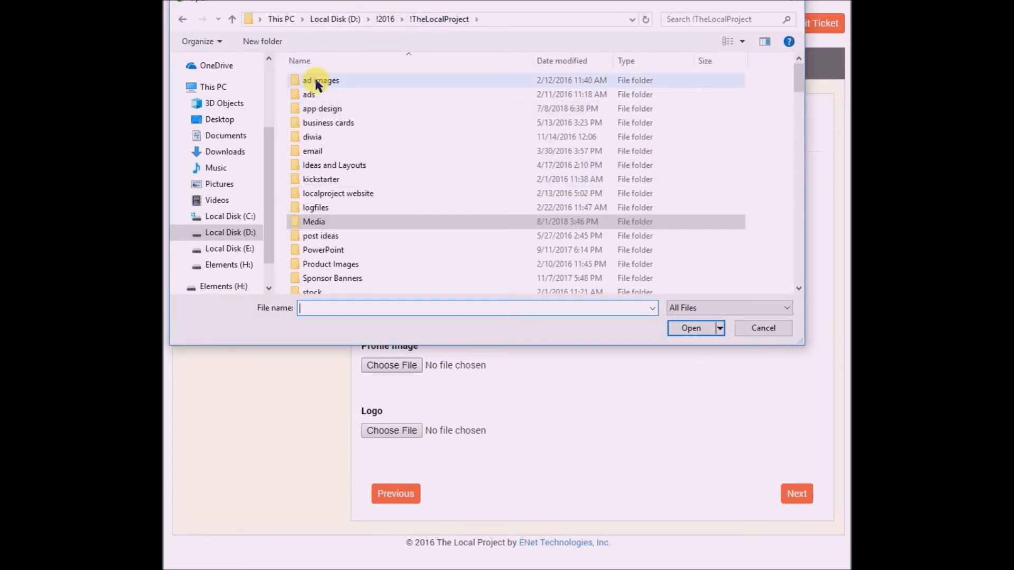
{"action": "left_click", "coordinate": [333, 18]}
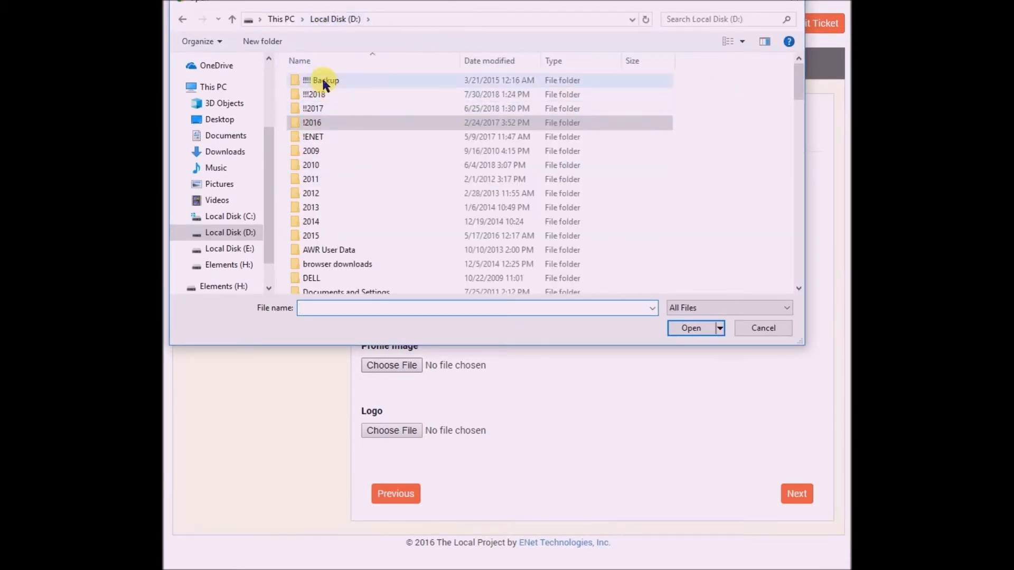
{"action": "left_click", "coordinate": [310, 94]}
{"action": "double_click", "coordinate": [372, 94]}
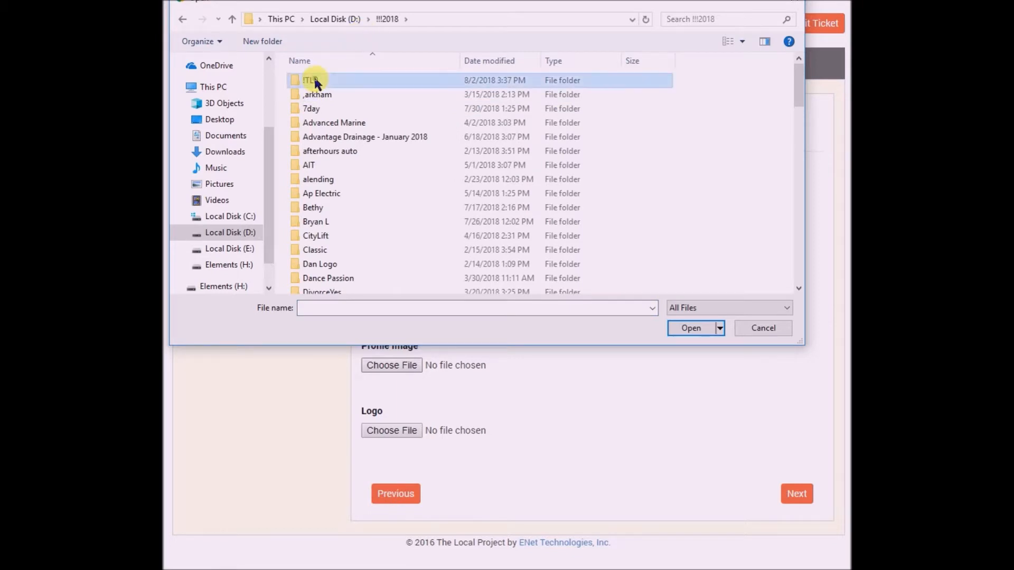
{"action": "double_click", "coordinate": [311, 79]}
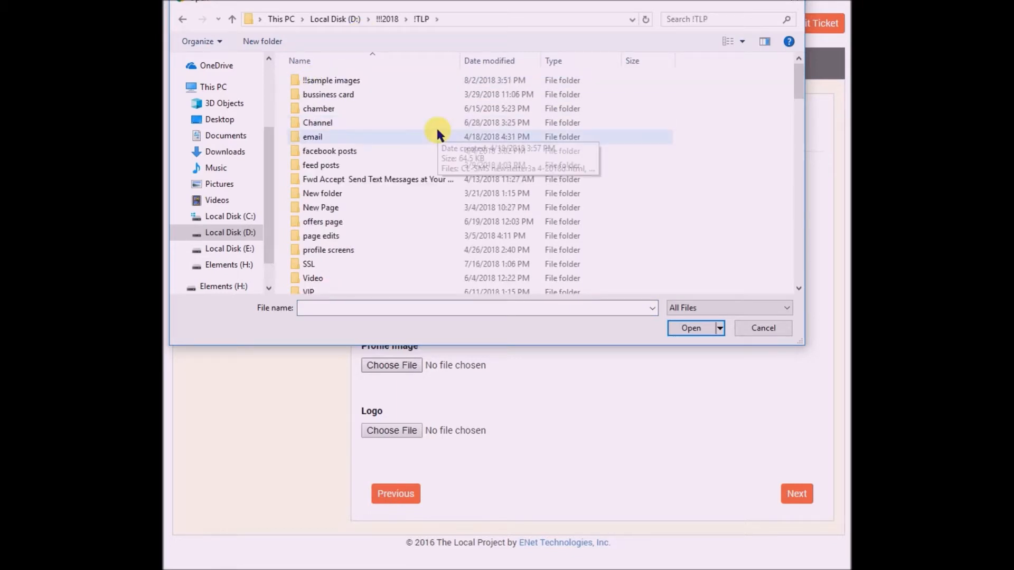
{"action": "double_click", "coordinate": [307, 80]}
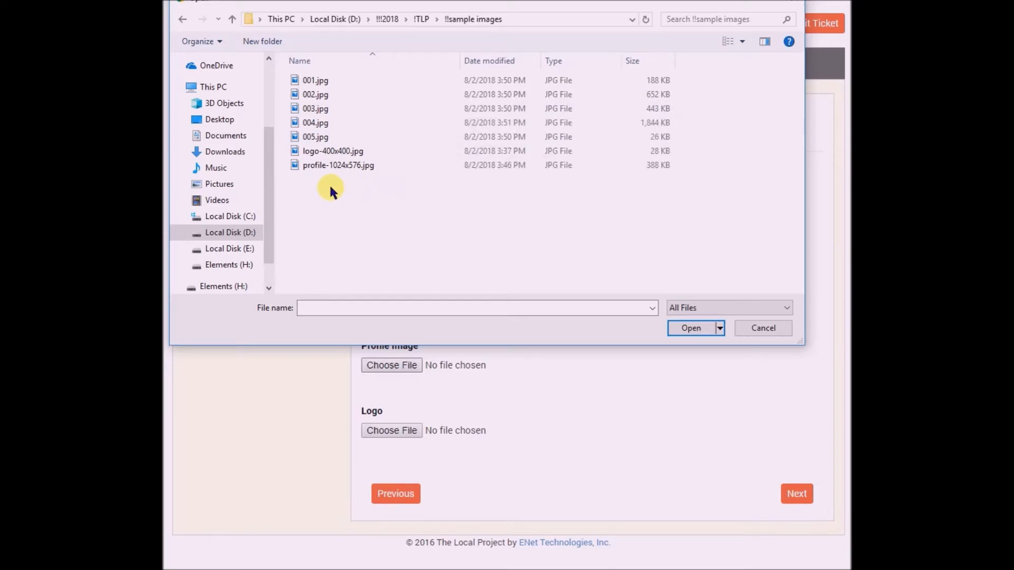
{"action": "left_click", "coordinate": [331, 164]}
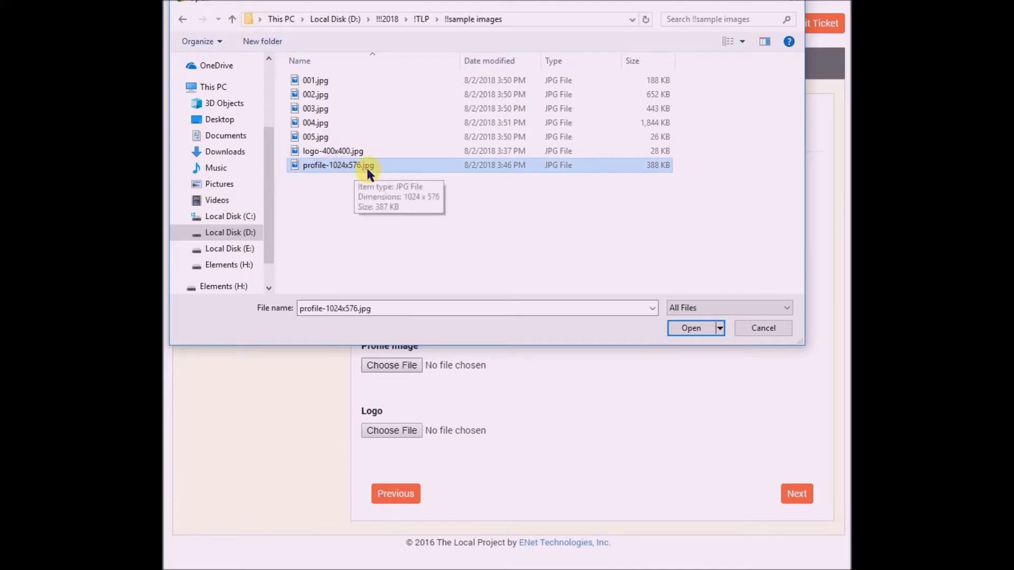
{"action": "double_click", "coordinate": [335, 166]}
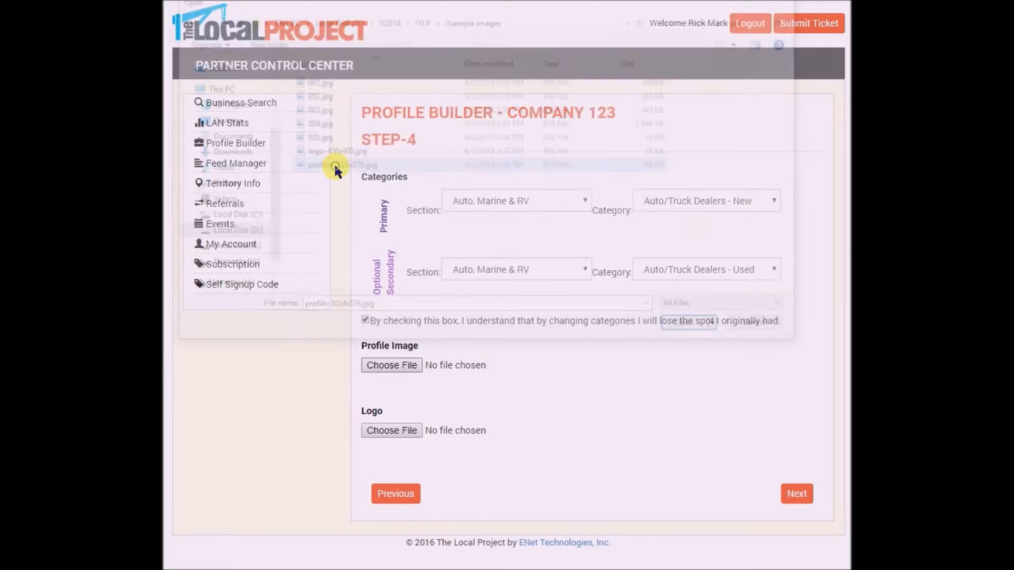
Choose logo-400x400.jpg from the !!sample images folder as the company logo and continue to the photos page
{"action": "left_click", "coordinate": [401, 428]}
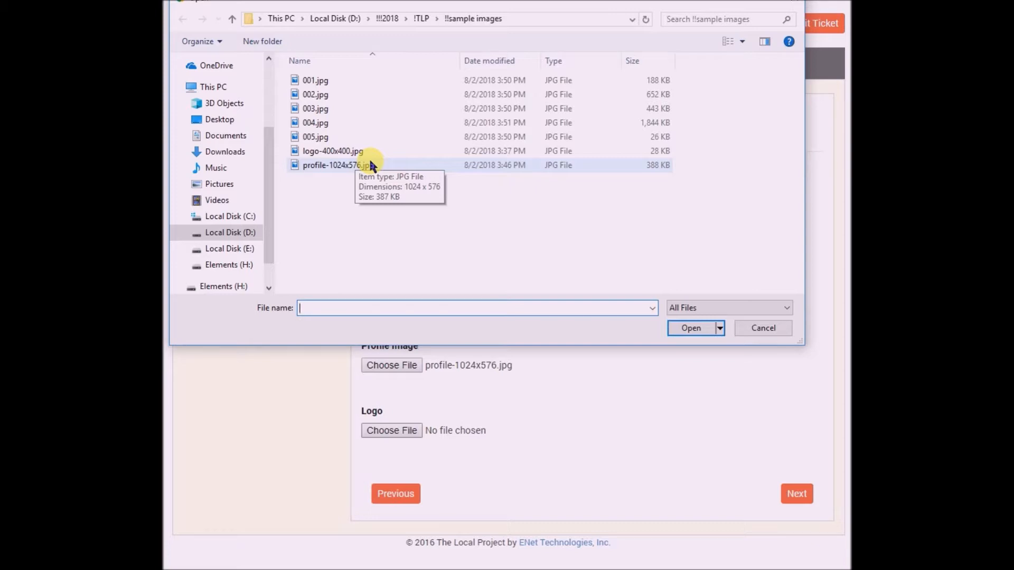
{"action": "double_click", "coordinate": [339, 152]}
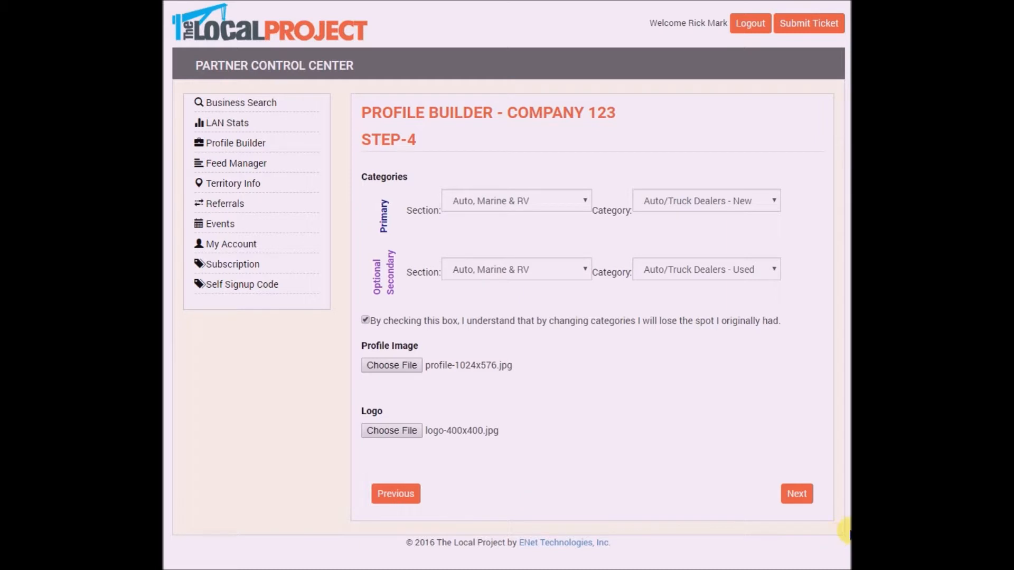
{"action": "left_click", "coordinate": [788, 495]}
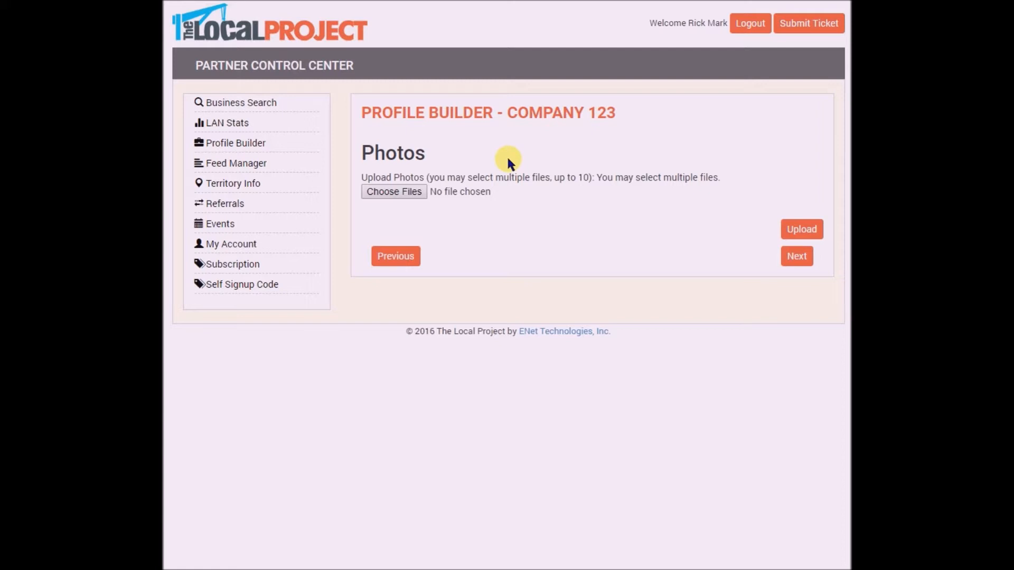
Upload the five photos 001.jpg to 005.jpg from the !!sample images folder to the company profile
{"action": "left_click", "coordinate": [410, 191]}
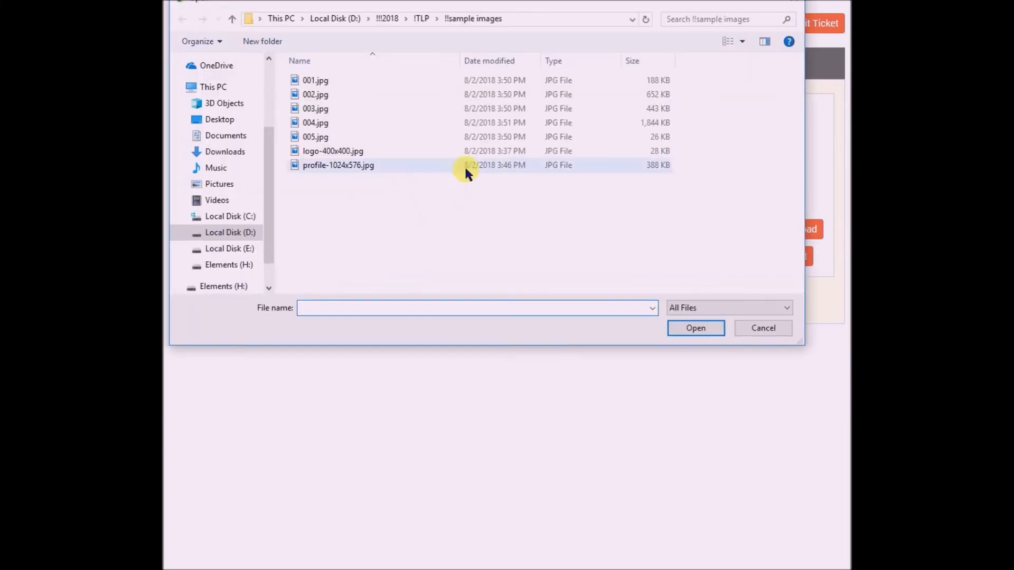
{"action": "left_click_drag", "start_coordinate": [345, 137], "coordinate": [288, 66]}
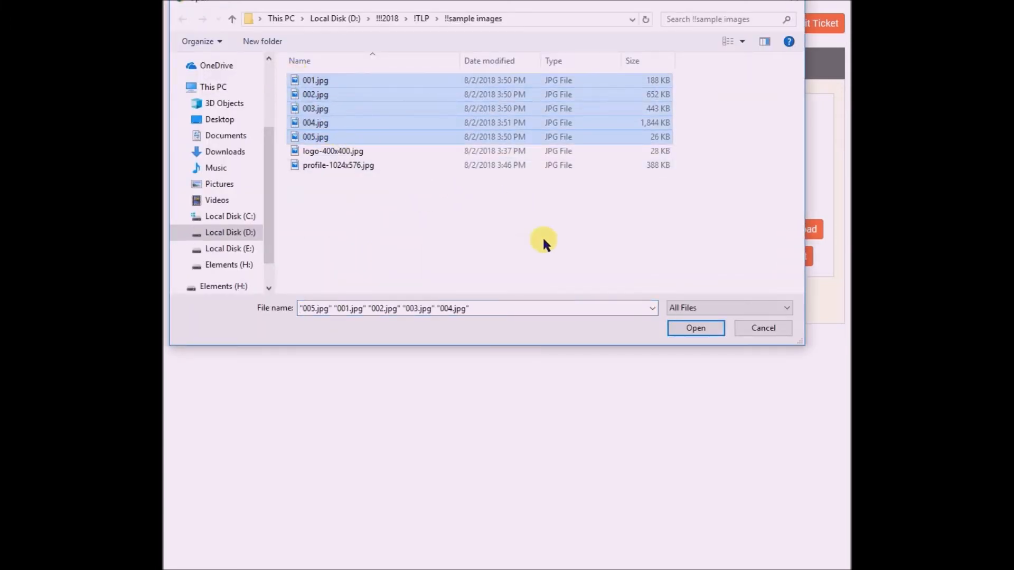
{"action": "left_click", "coordinate": [698, 332]}
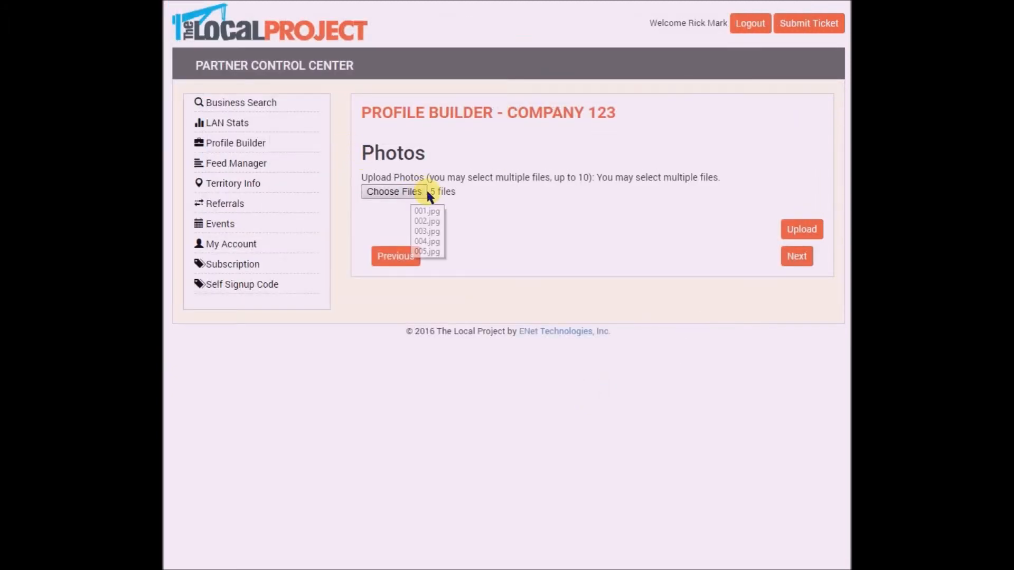
{"action": "left_click", "coordinate": [809, 235]}
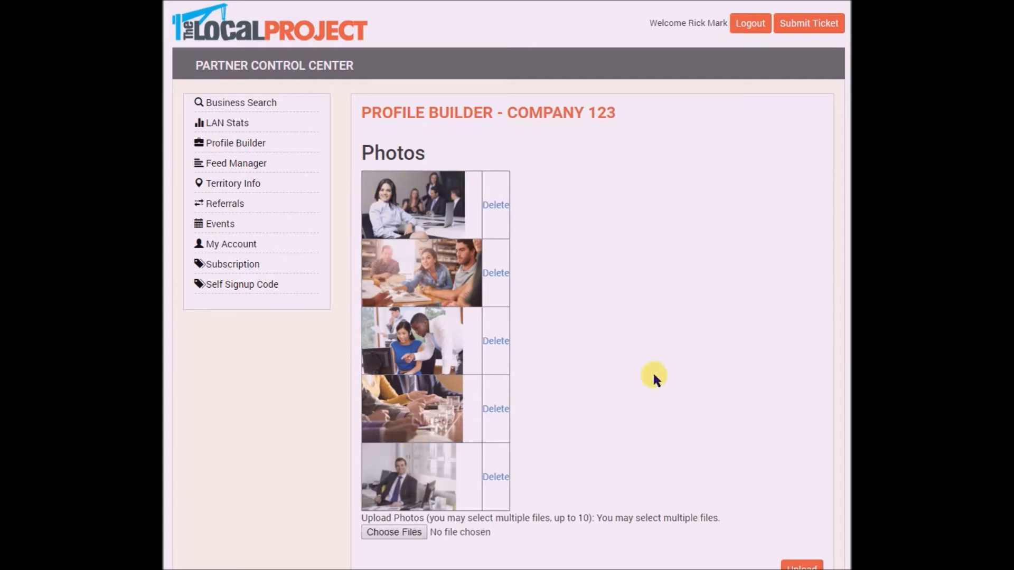
Continue from the photos page to the offers step and start a new coupon
{"action": "scroll", "coordinate": [625, 334], "scroll_direction": "down", "scroll_amount": 1}
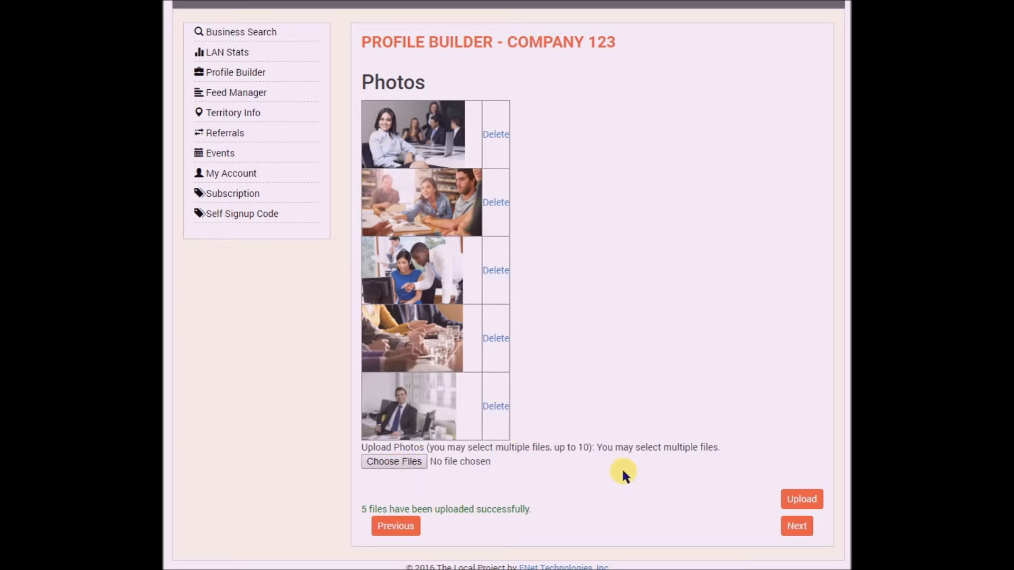
{"action": "left_click", "coordinate": [798, 526]}
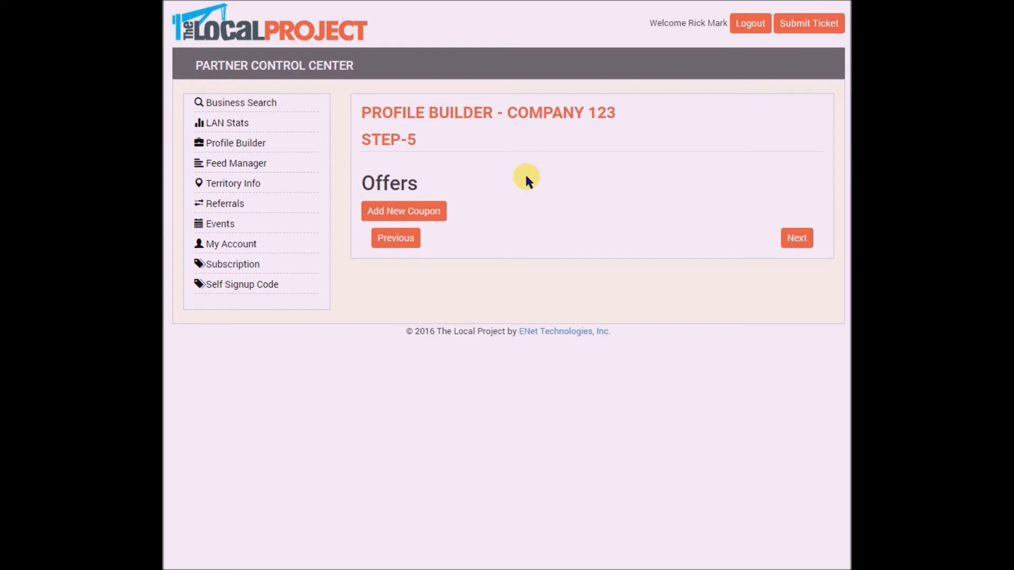
{"action": "left_click", "coordinate": [414, 211]}
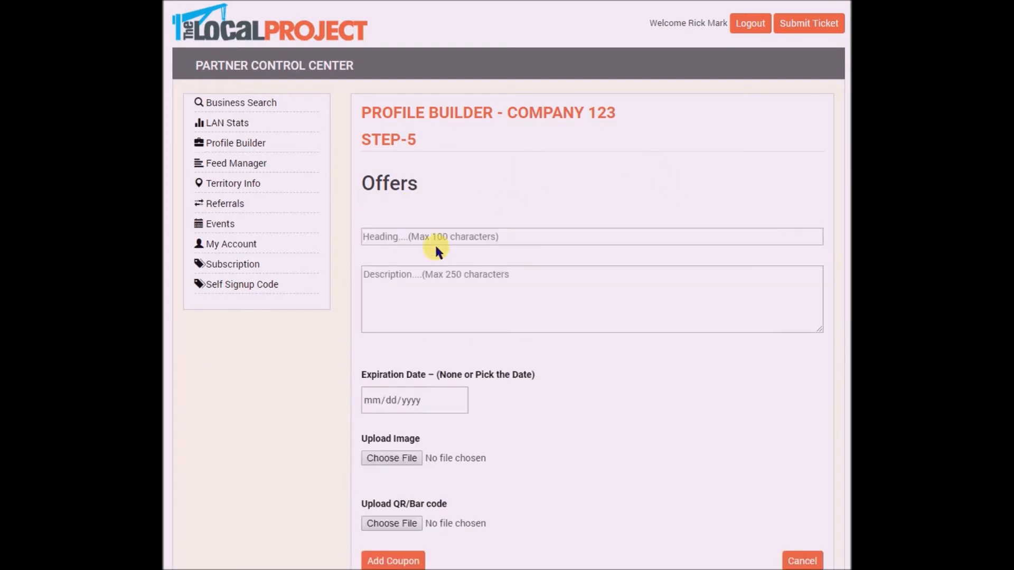
{"action": "left_click", "coordinate": [437, 236]}
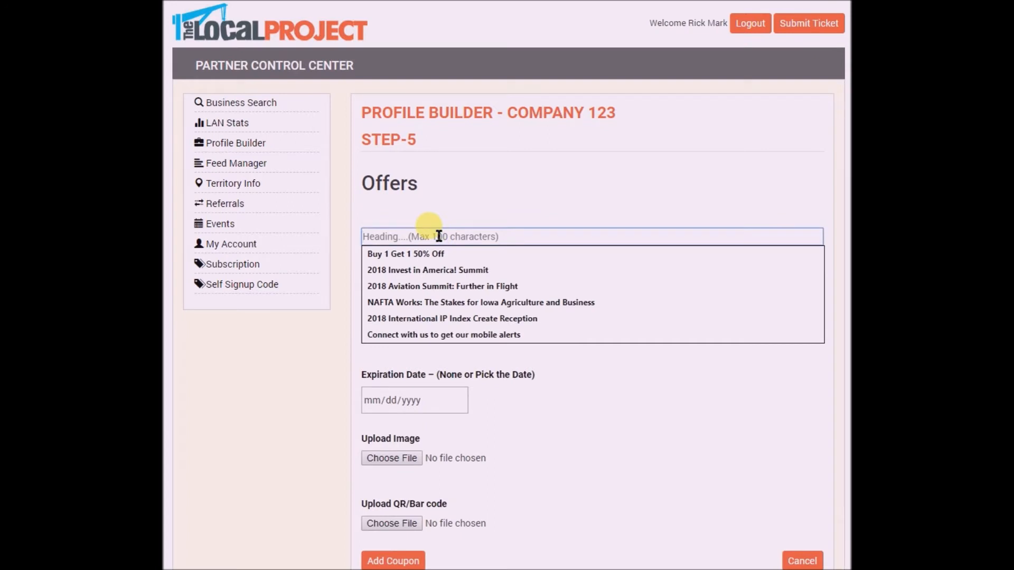
{"action": "left_click", "coordinate": [439, 254]}
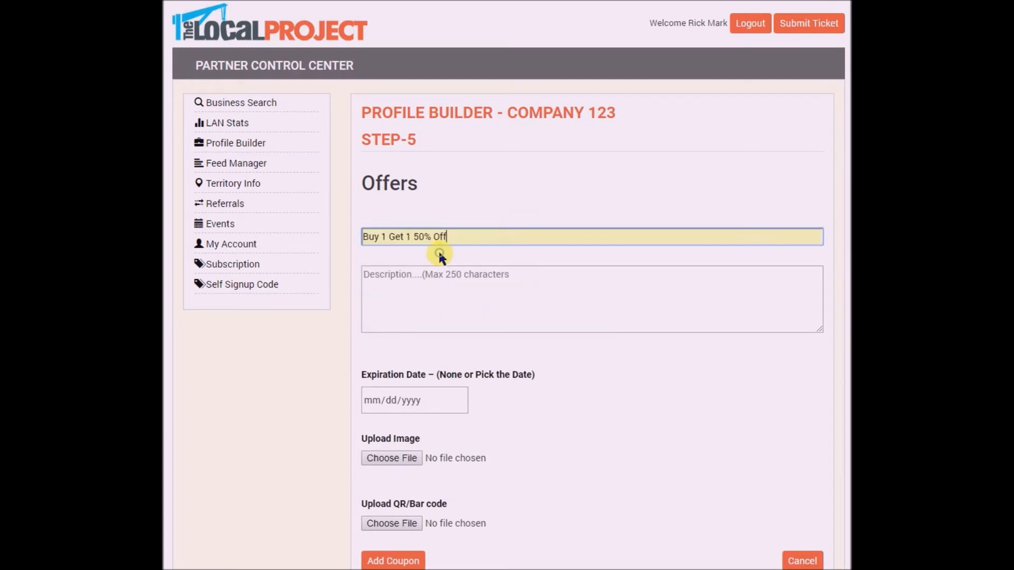
{"action": "triple_click", "coordinate": [468, 230]}
{"action": "key", "text": "BackSpace"}
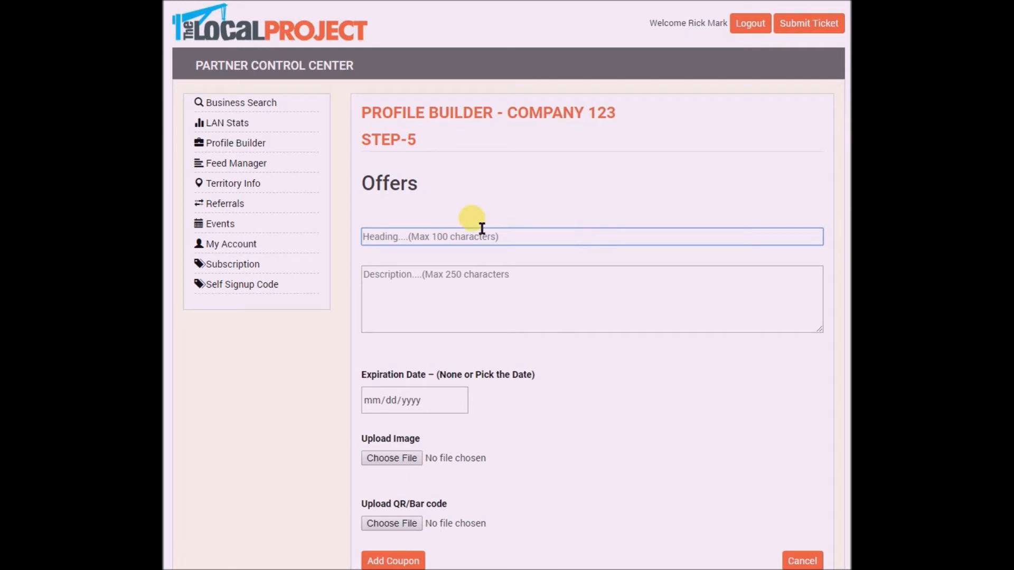
Enter "$19.95 Oil Change" as the coupon heading and "Normally $39.00 save 50%" as its description
{"action": "left_click", "coordinate": [436, 233]}
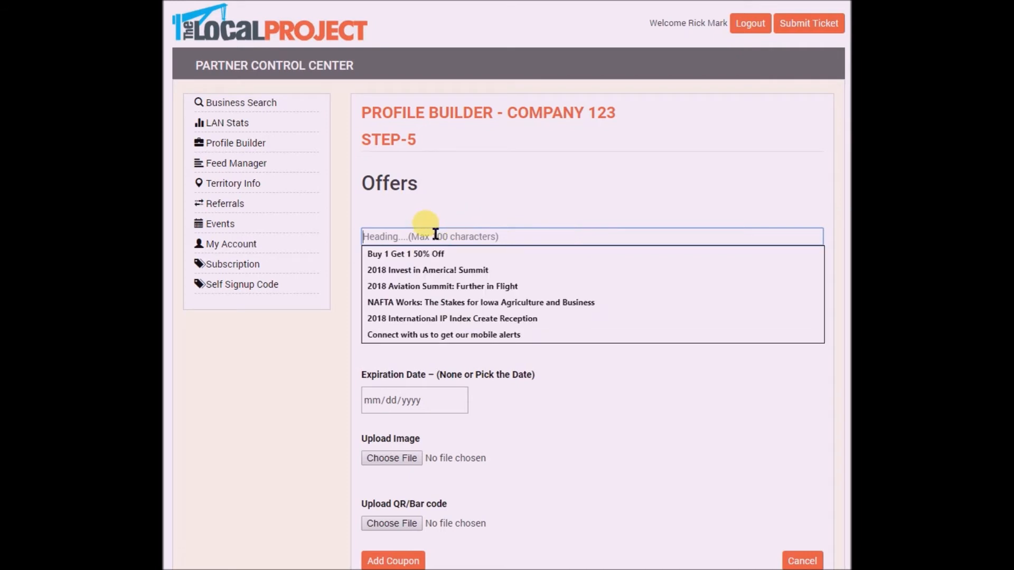
{"action": "type", "text": "$199"}
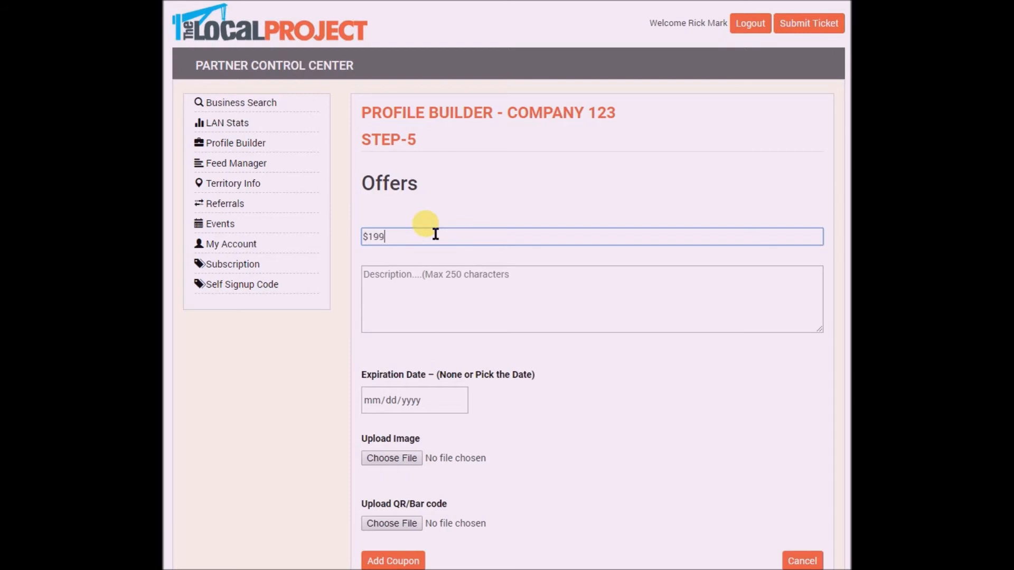
{"action": "key", "text": "BackSpace"}
{"action": "type", "text": ".95 Oil Change"}
{"action": "left_click", "coordinate": [416, 298]}
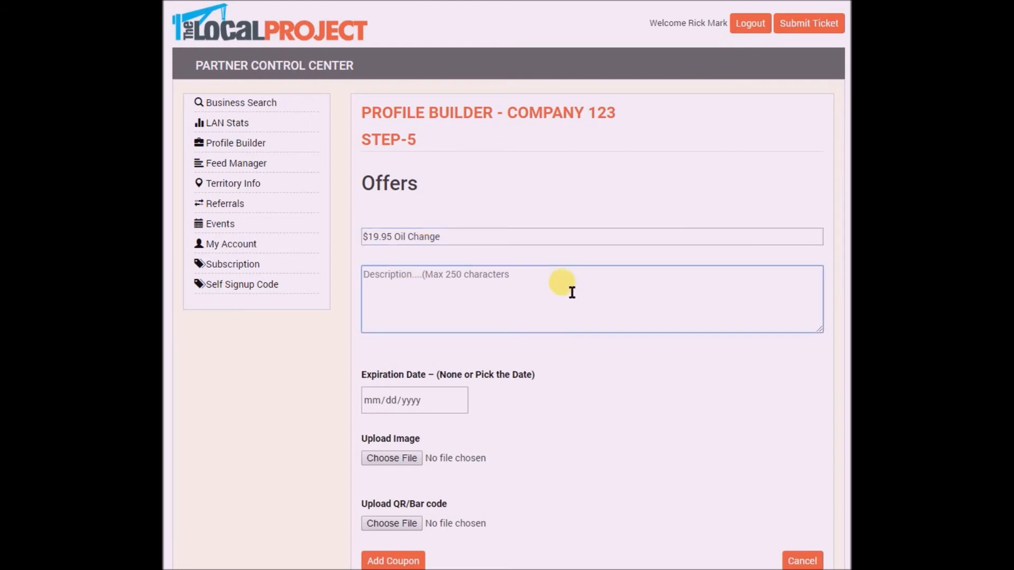
{"action": "type", "text": "Normally "}
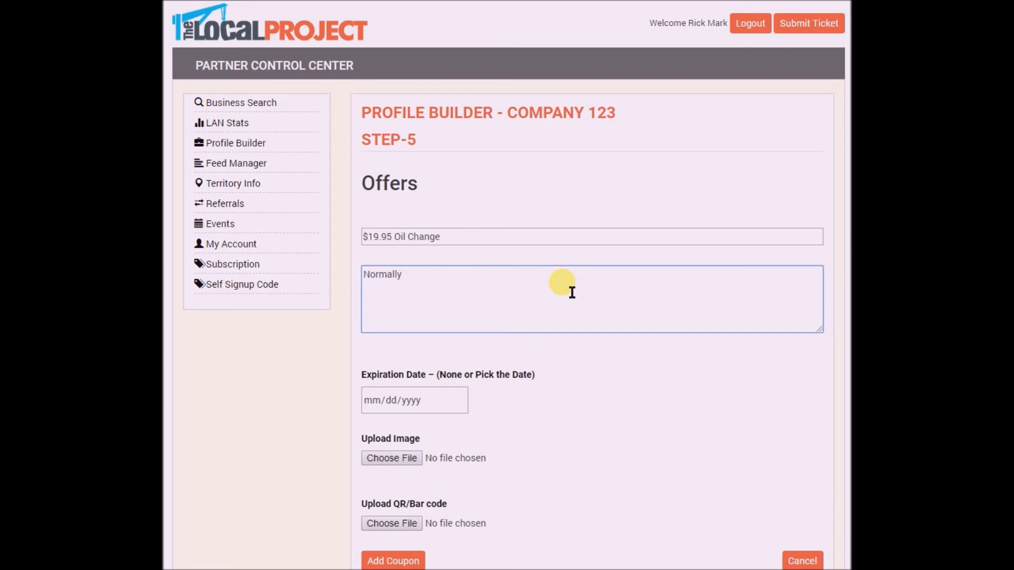
{"action": "type", "text": "$39.00 sae"}
{"action": "type", "text": "e 50%"}
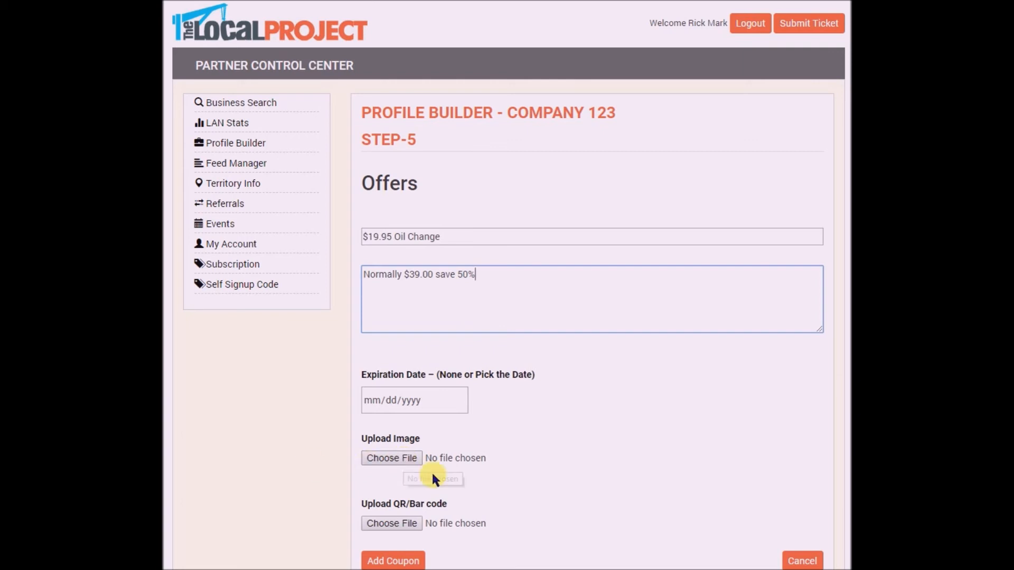
Attach logo-400x400.jpg from the !!sample images folder as the coupon image and add the coupon without an expiration date
{"action": "left_click", "coordinate": [398, 455]}
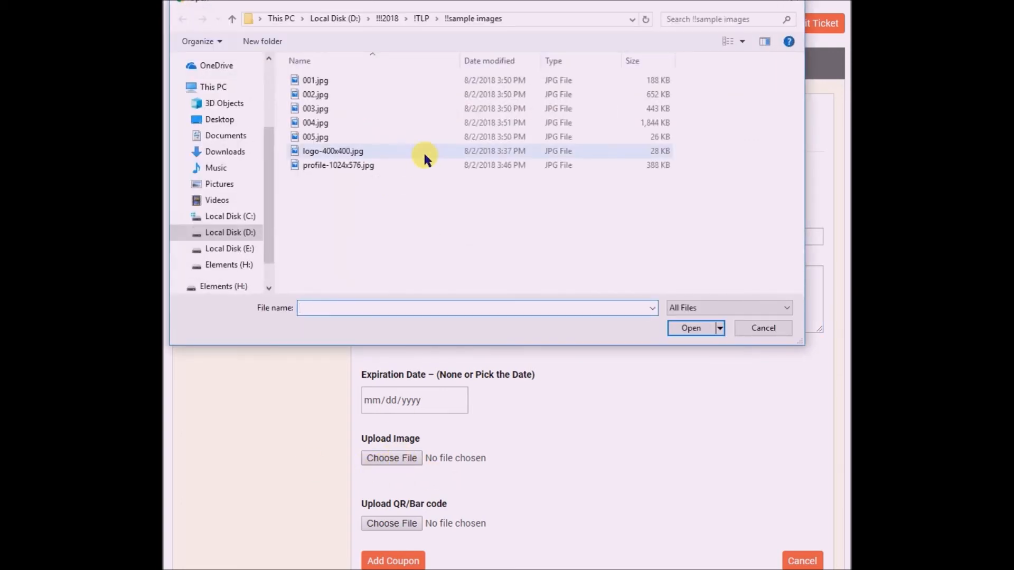
{"action": "double_click", "coordinate": [333, 151]}
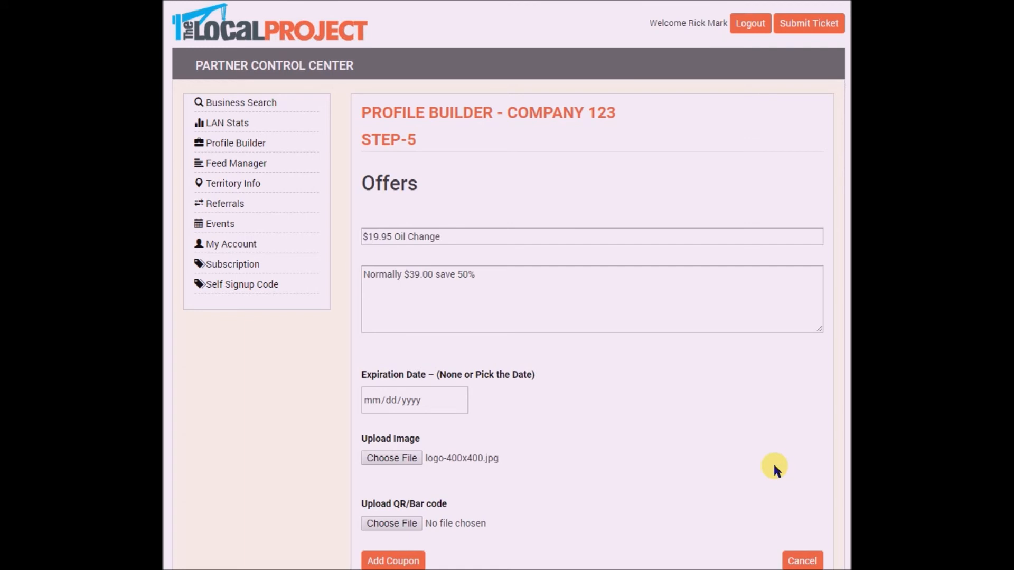
{"action": "scroll", "coordinate": [769, 462], "scroll_direction": "down", "scroll_amount": 1}
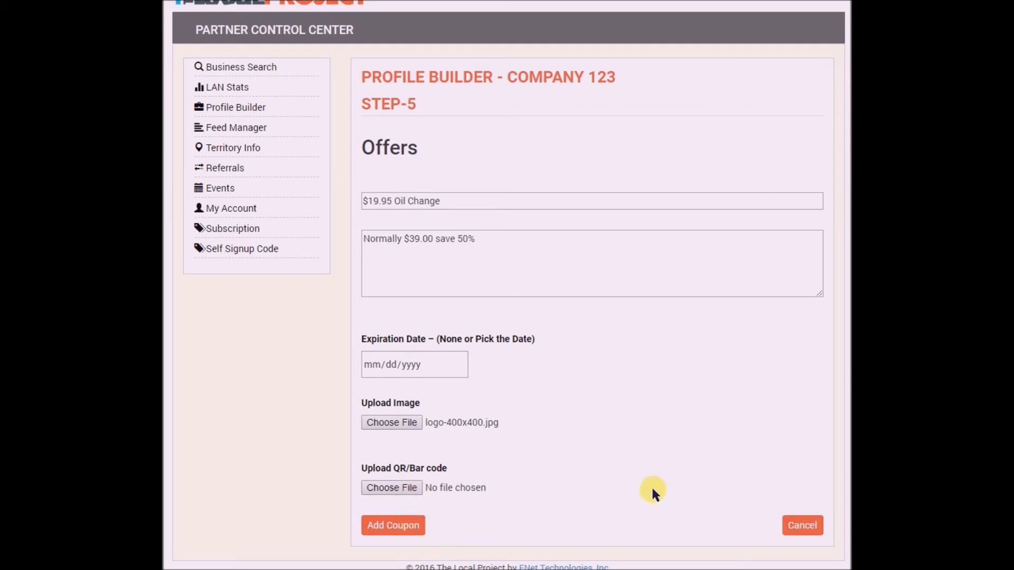
{"action": "left_click", "coordinate": [406, 527]}
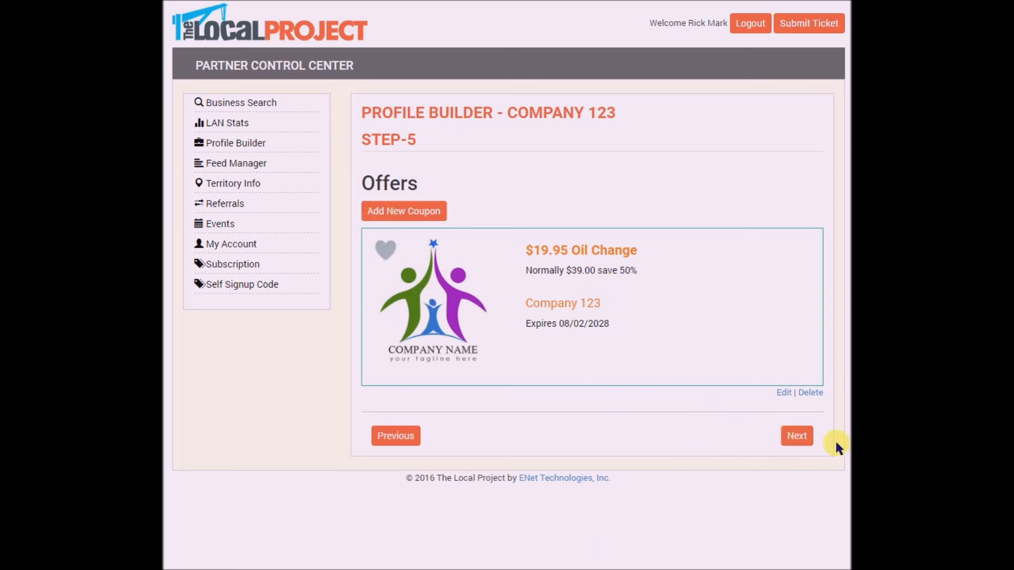
Continue from the offers to the profile preview, review the whole page and submit the Company 123 profile
{"action": "left_click", "coordinate": [800, 437]}
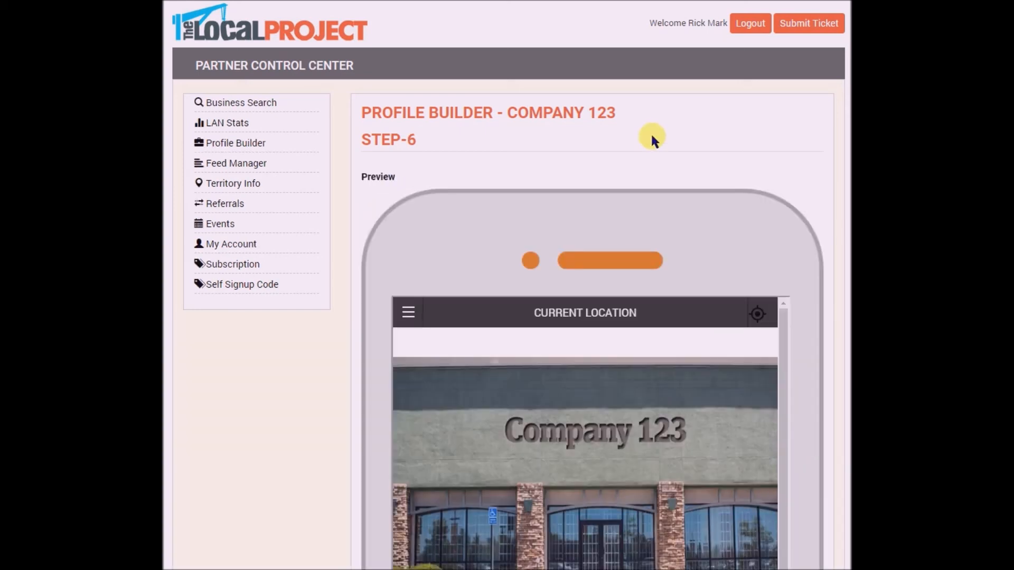
{"action": "scroll", "coordinate": [652, 138], "scroll_direction": "down", "scroll_amount": 15}
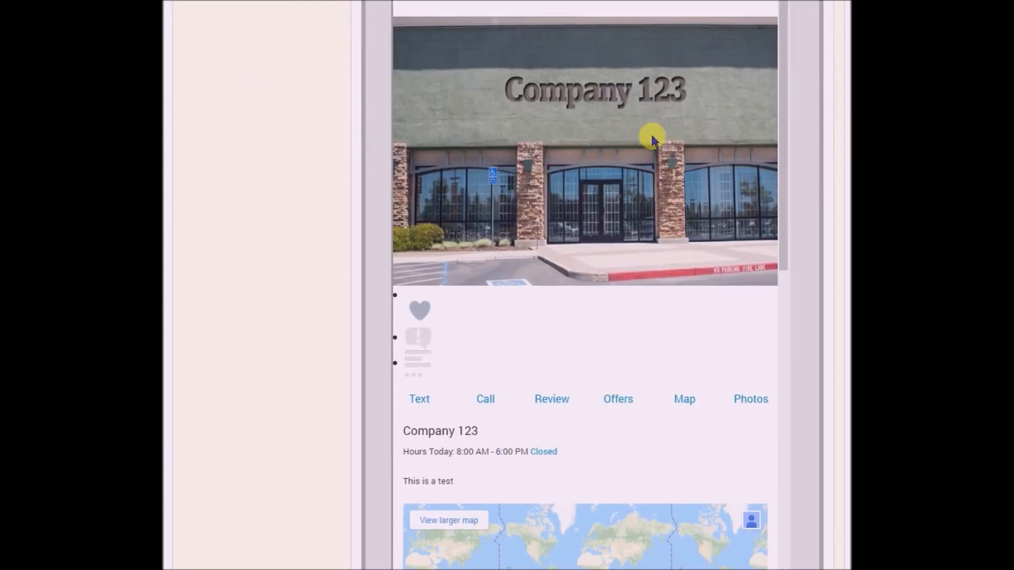
{"action": "scroll", "coordinate": [657, 191], "scroll_direction": "down", "scroll_amount": 10}
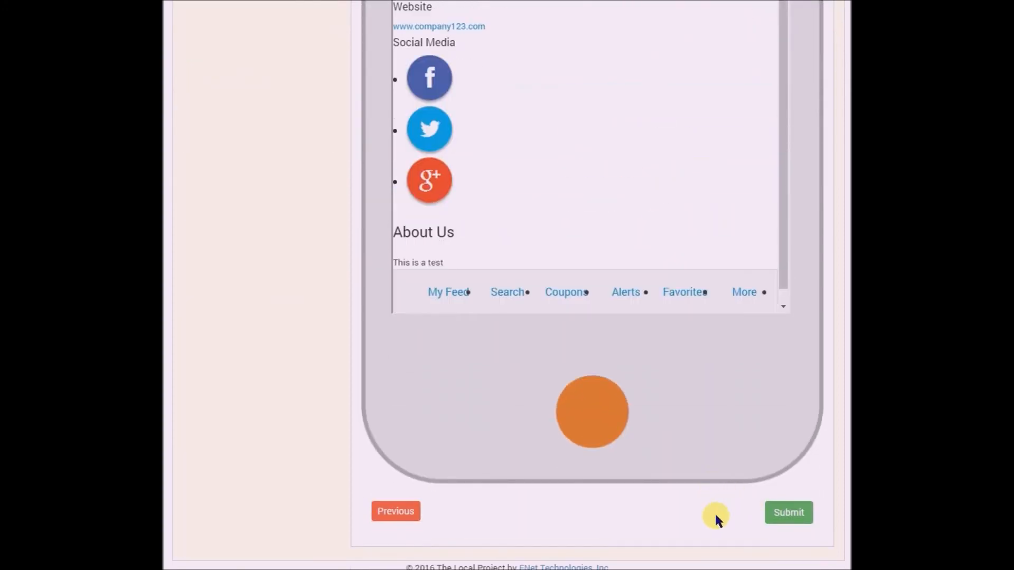
{"action": "left_click", "coordinate": [796, 519]}
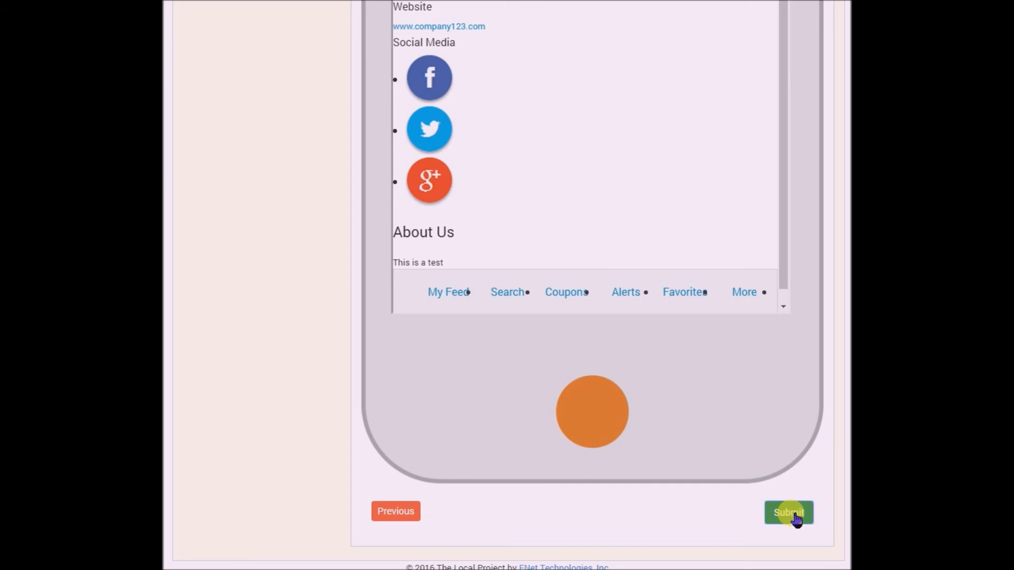